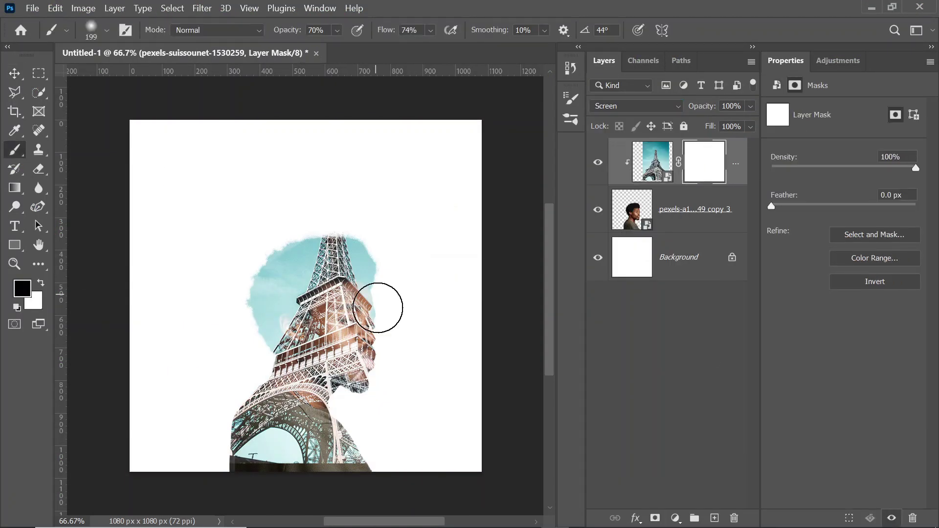
# Paint the tower layers' masks to uncover the man's face and shirt and hide the tower base outside his silhouette.
pyautogui.moveTo(378, 307)
pyautogui.mouseDown()
pyautogui.moveTo(378, 388)
pyautogui.moveTo(249, 463)
pyautogui.moveTo(256, 458)
pyautogui.moveTo(233, 426)
pyautogui.moveTo(292, 449)
pyautogui.moveTo(419, 388)
pyautogui.mouseUp()
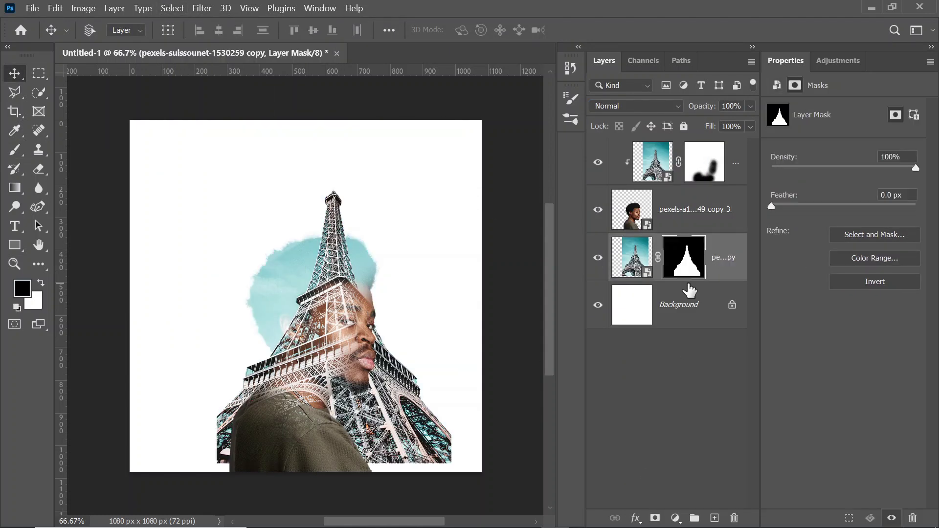
pyautogui.press('b')
pyautogui.moveTo(413, 292); pyautogui.dragTo(357, 434)
pyautogui.click(714, 250)
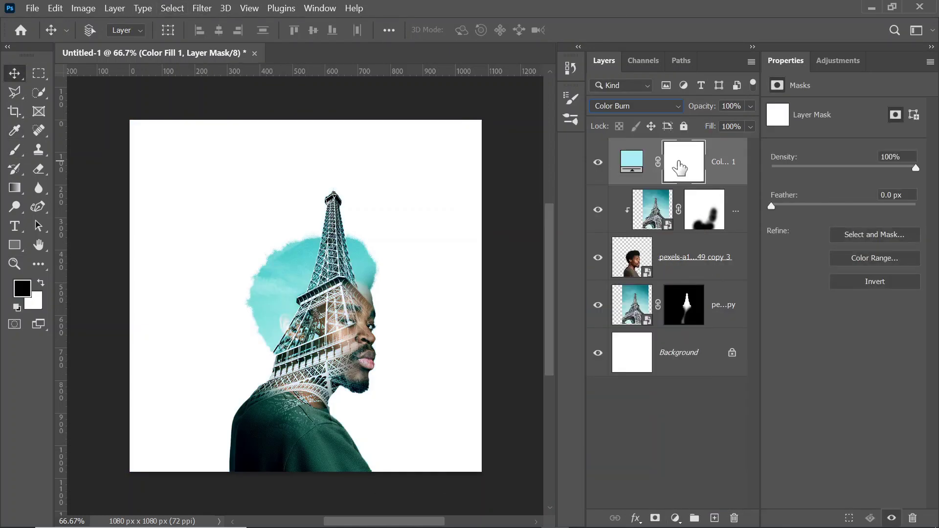
# Invert the Color Fill 1 layer's mask and paint the man's hair back in with white.
pyautogui.hotkey('ctrl', 'i')
pyautogui.press('b')
pyautogui.press('x')
pyautogui.moveTo(264, 323); pyautogui.dragTo(304, 252)
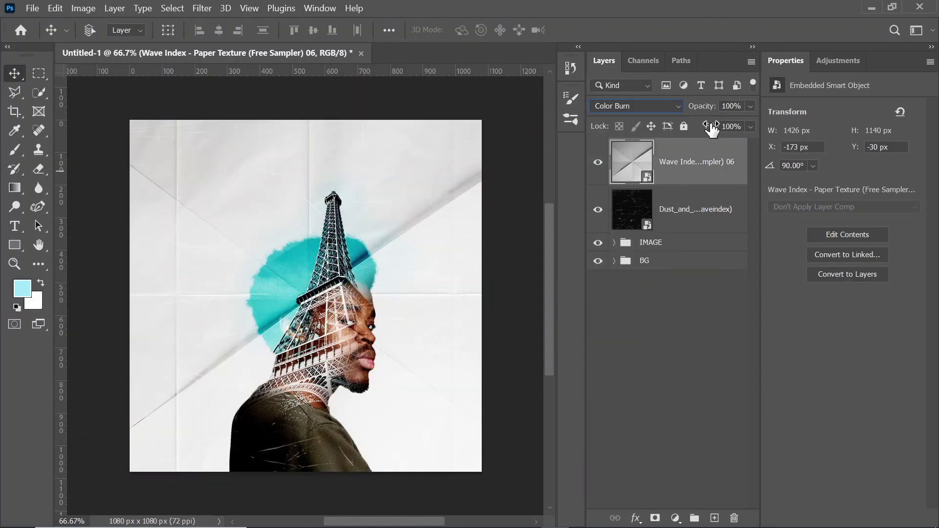
# Open the blend mode choices for the Wave Index Paper Texture 06 layer.
pyautogui.click(636, 105)
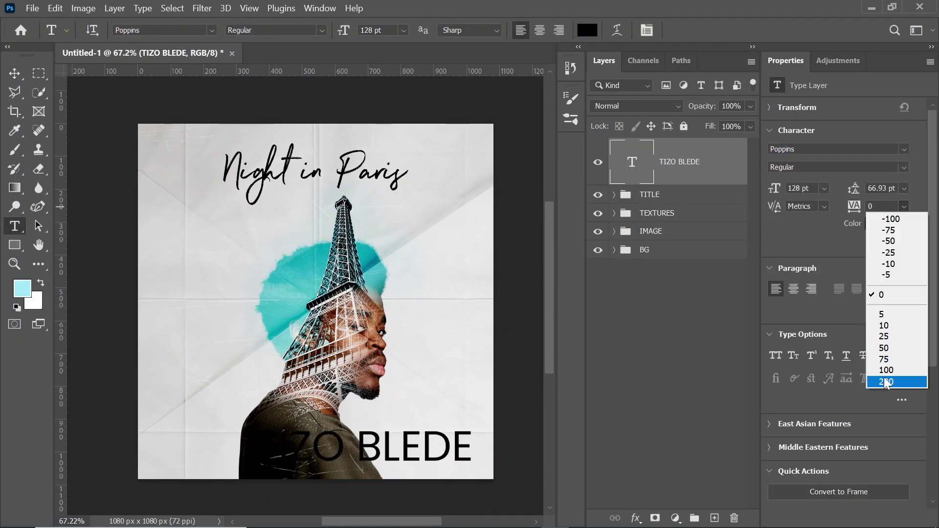
# Set the artist name text's tracking to 200 and open its font size choices.
pyautogui.click(887, 381)
pyautogui.click(825, 189)
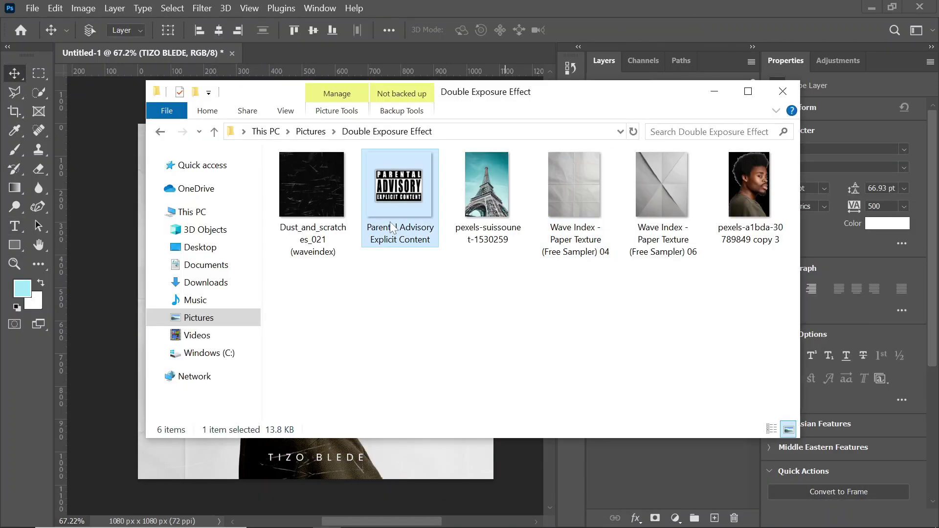
# Place the Parental Advisory Explicit Content image in the lower-right corner of the cover artwork.
pyautogui.moveTo(389, 222); pyautogui.dragTo(445, 442)
pyautogui.press('Return')
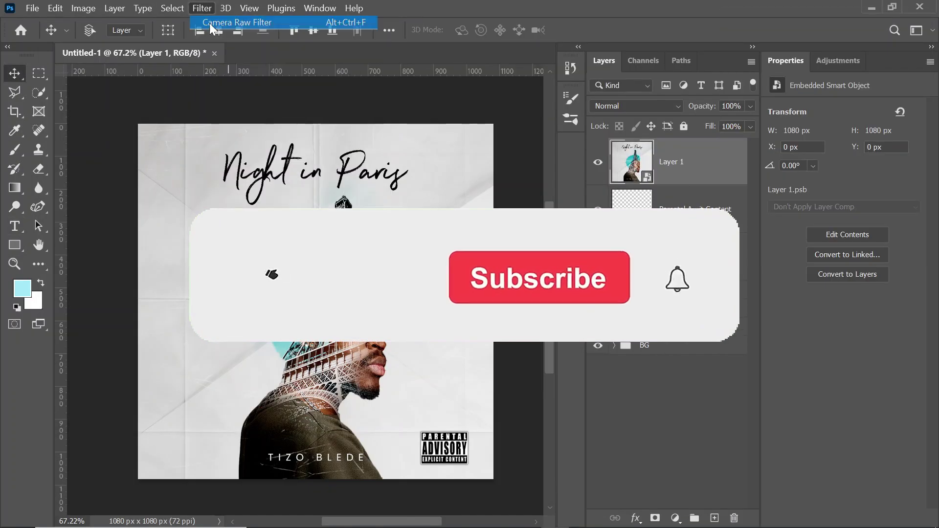
# Open the Camera Raw Filter for the Layer 1 smart object.
pyautogui.click(293, 27)
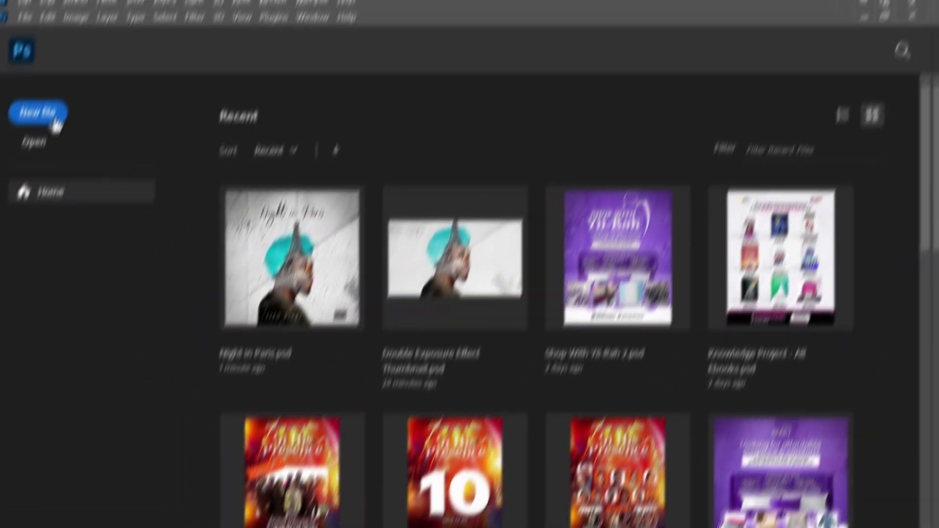
# Create a new 1080 x 1080 pixel document at 72 pixels/inch, RGB Color, 8 bit, with a white background.
pyautogui.click(43, 108)
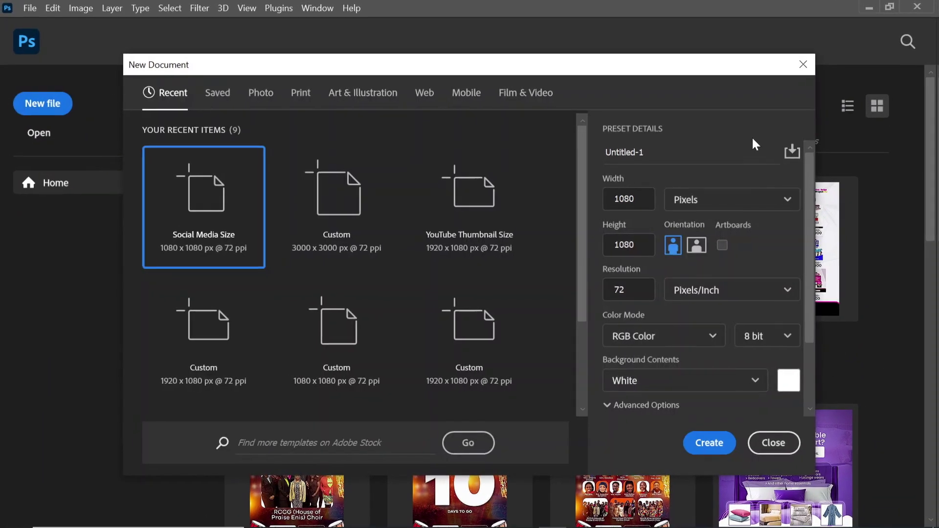
pyautogui.click(631, 199)
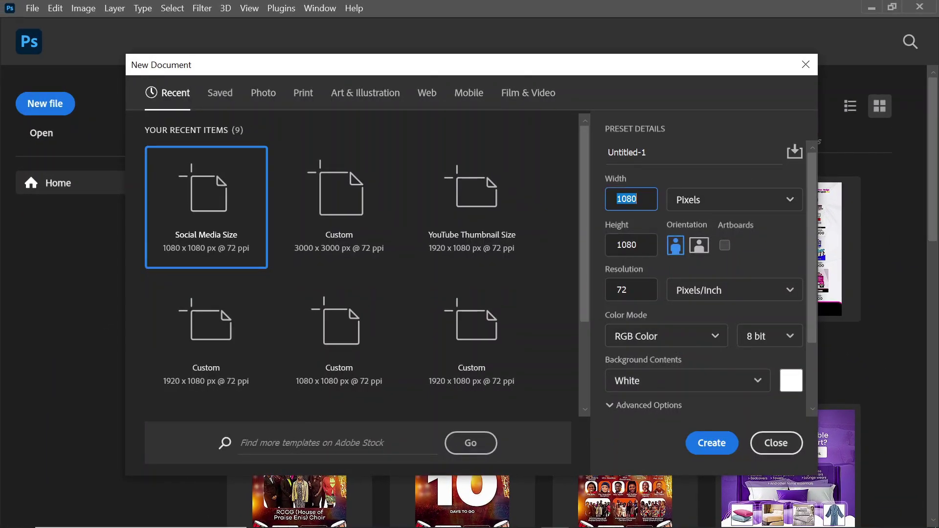
pyautogui.click(631, 244)
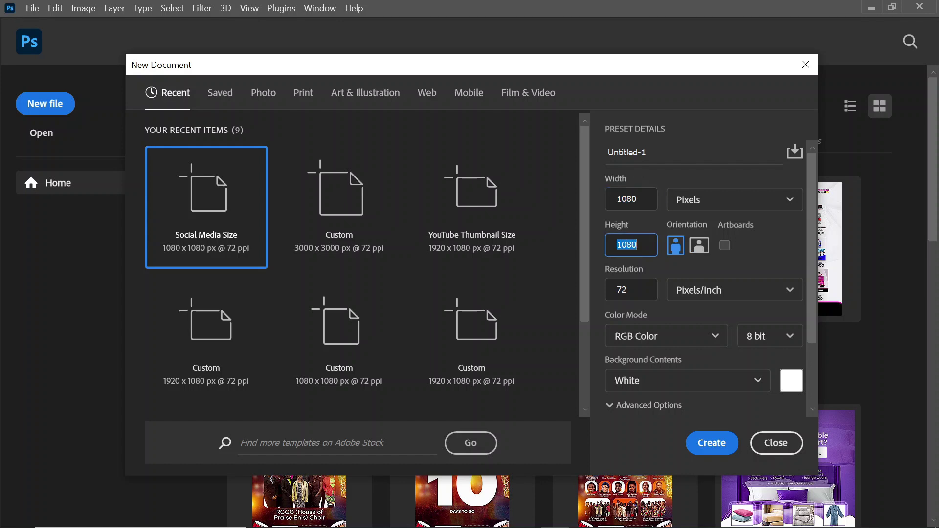
pyautogui.click(631, 289)
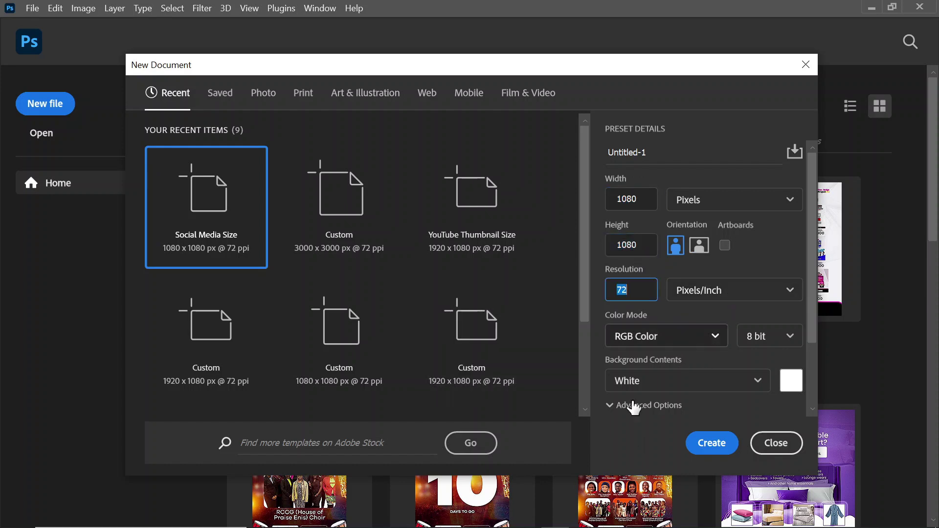
pyautogui.click(611, 408)
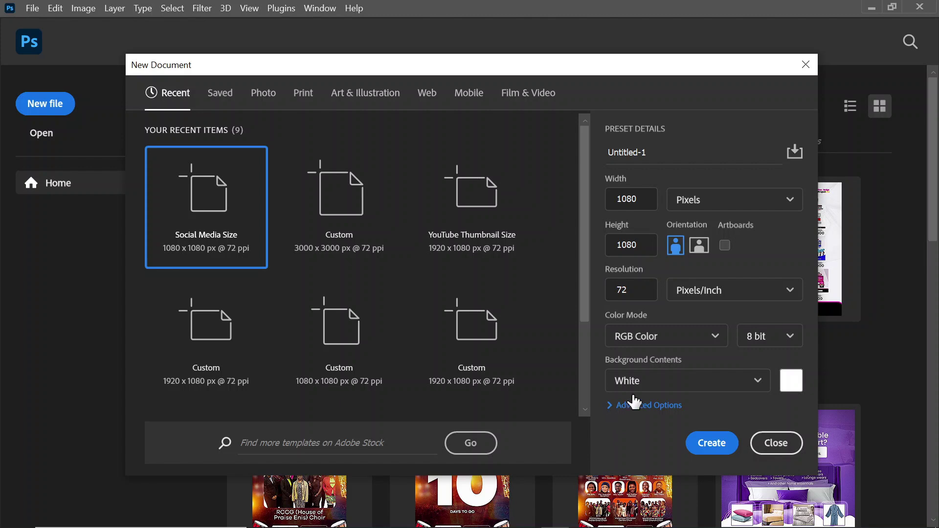
pyautogui.click(707, 444)
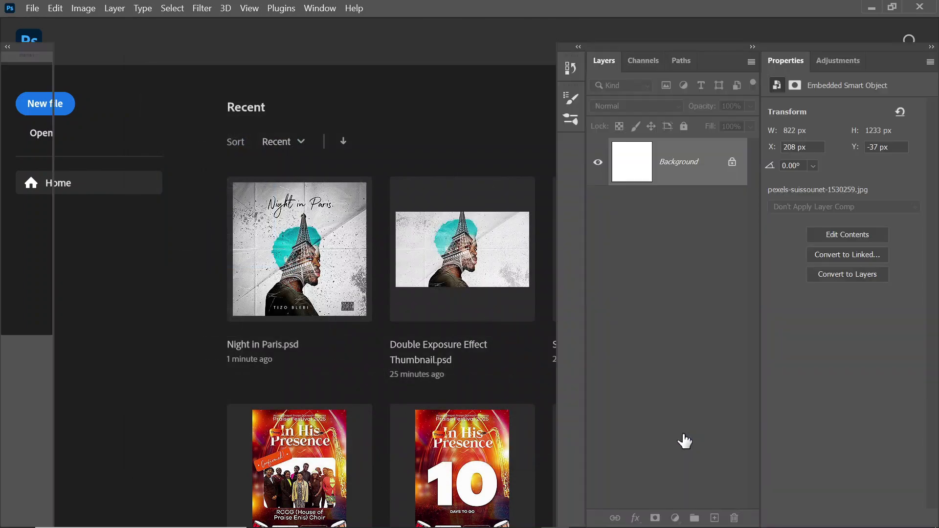
# Place the portrait image pexels-a1bda-30789849 copy 3 and move it down to meet the canvas's bottom edge.
pyautogui.press('v')
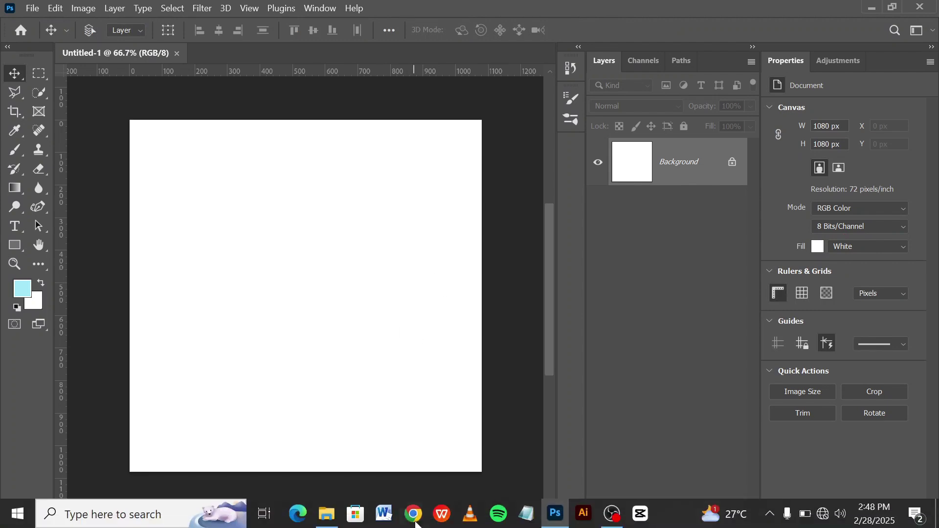
pyautogui.click(327, 514)
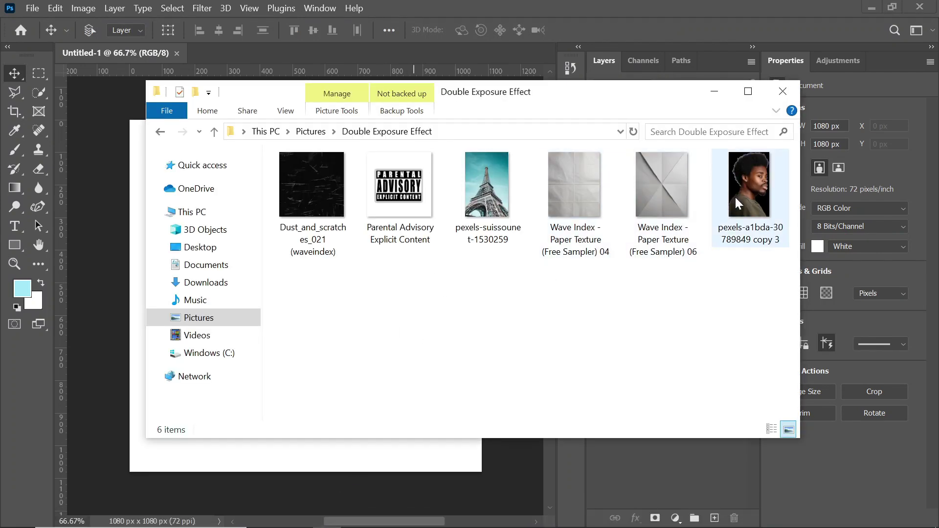
pyautogui.moveTo(748, 186); pyautogui.dragTo(369, 446)
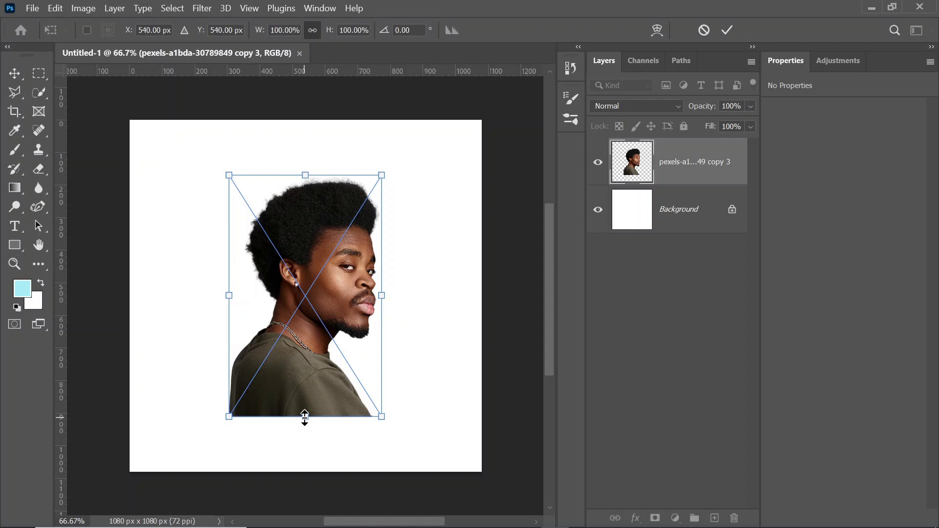
pyautogui.moveTo(320, 317); pyautogui.dragTo(317, 372)
pyautogui.press('Return')
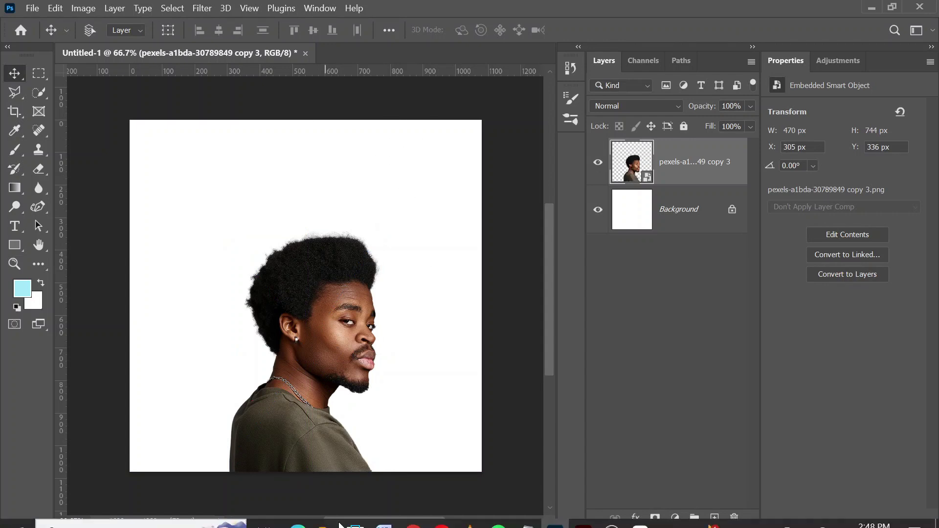
# Place the Eiffel Tower image pexels-suissounet-1530259 on the canvas above the portrait.
pyautogui.click(326, 514)
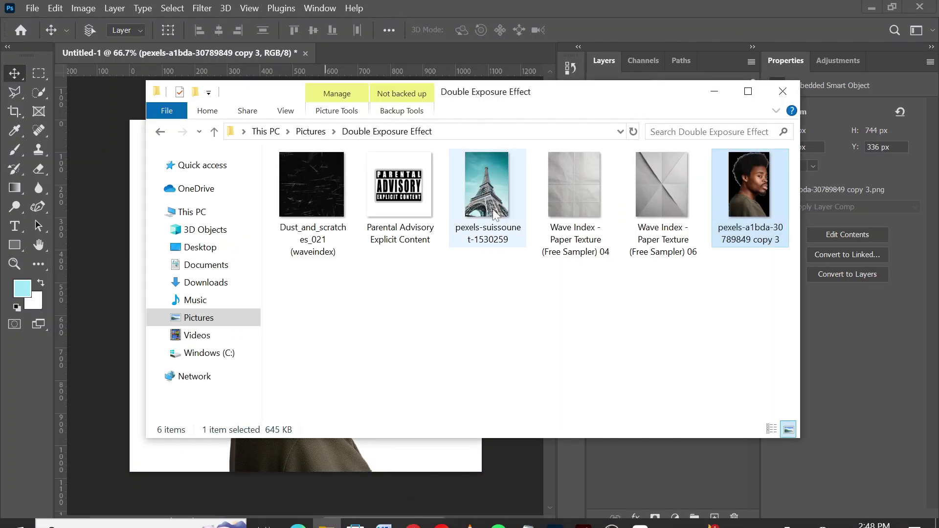
pyautogui.moveTo(489, 205); pyautogui.dragTo(377, 424)
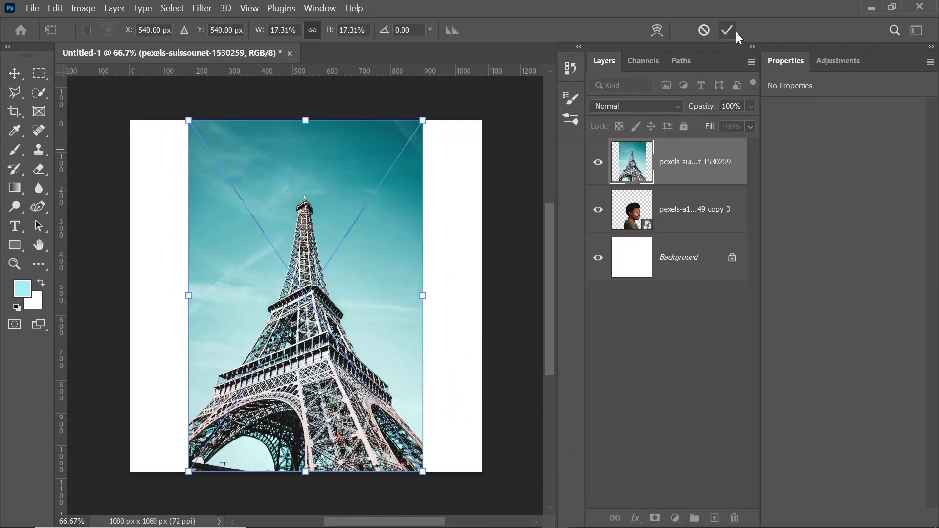
pyautogui.click(734, 32)
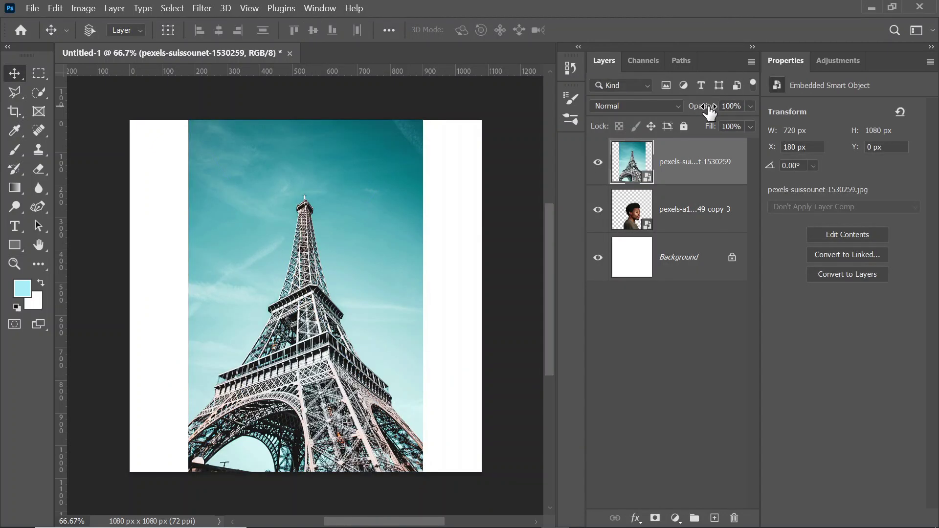
# Reduce the tower layer to 49% opacity, align it over the man's head at about X 267, Y -26 px, and restore 100% opacity.
pyautogui.moveTo(693, 112)
pyautogui.mouseDown()
pyautogui.moveTo(703, 109)
pyautogui.moveTo(686, 107)
pyautogui.mouseUp()
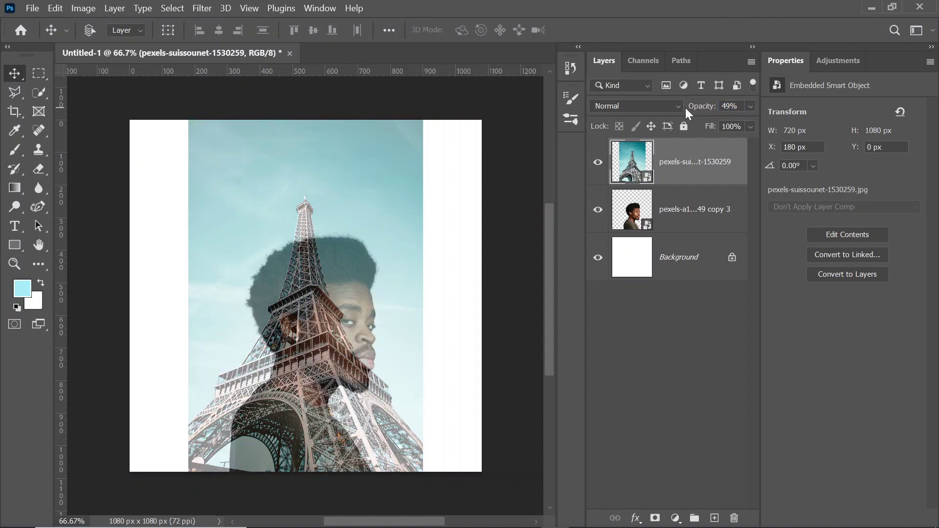
pyautogui.moveTo(335, 351); pyautogui.dragTo(354, 353)
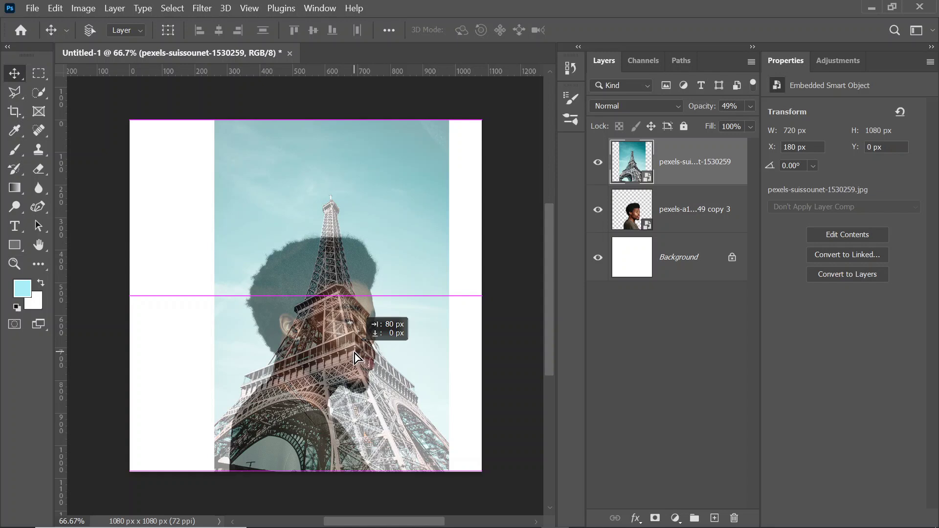
pyautogui.moveTo(354, 353); pyautogui.dragTo(353, 346)
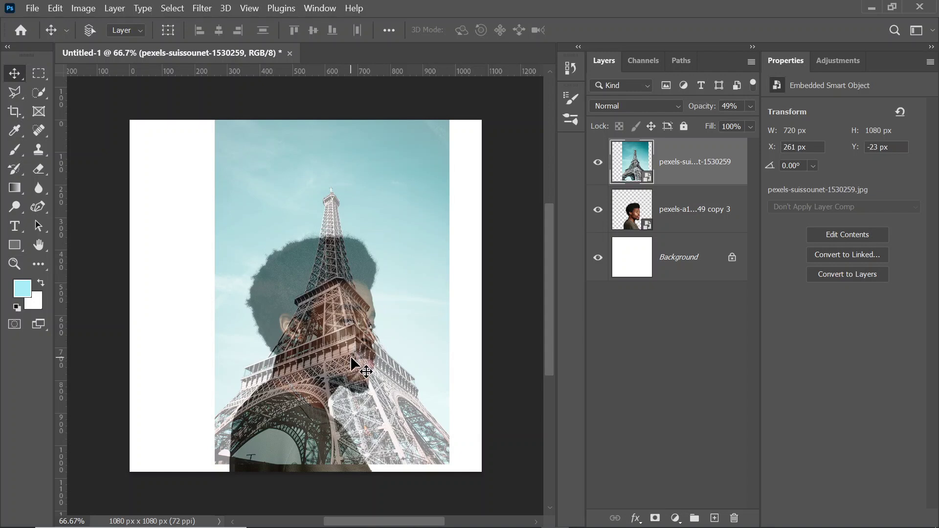
pyautogui.moveTo(350, 356); pyautogui.dragTo(353, 353)
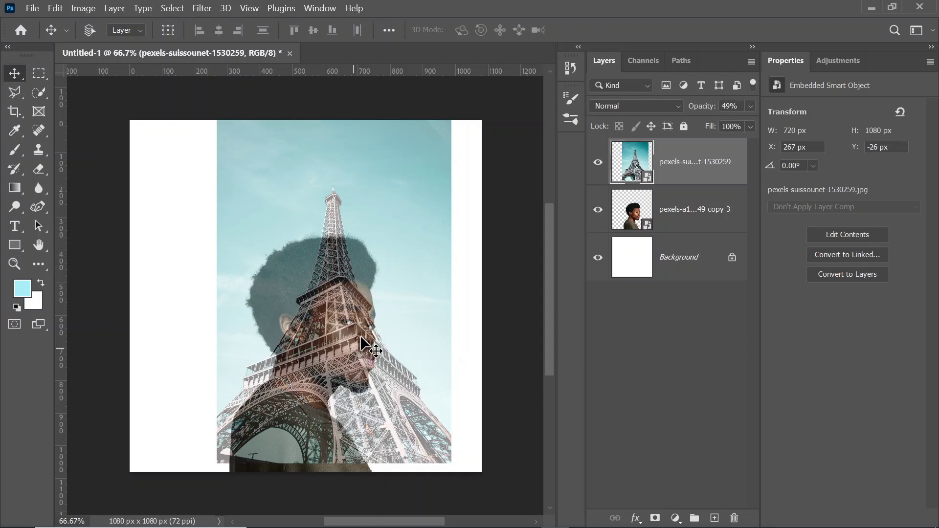
pyautogui.moveTo(707, 111); pyautogui.dragTo(857, 114)
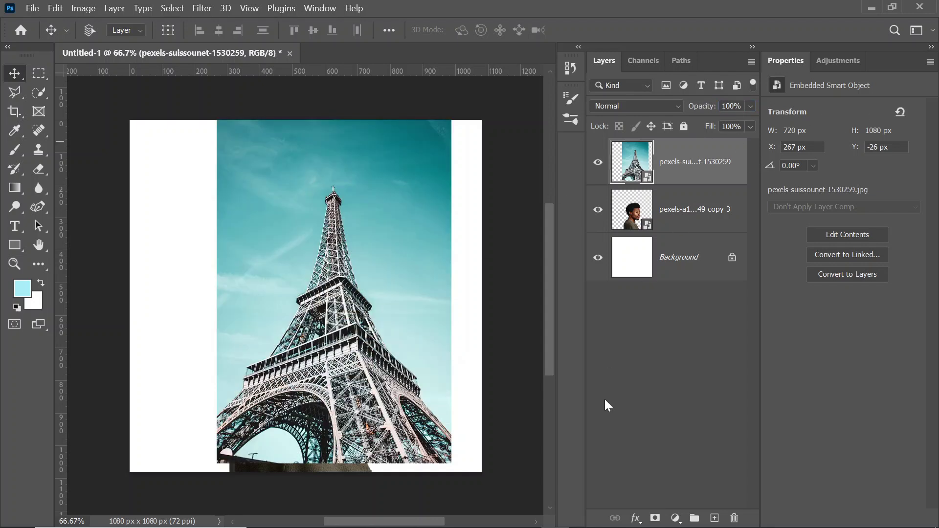
# Set the tower layer's blend mode to Screen and clip it to the portrait layer.
pyautogui.click(627, 105)
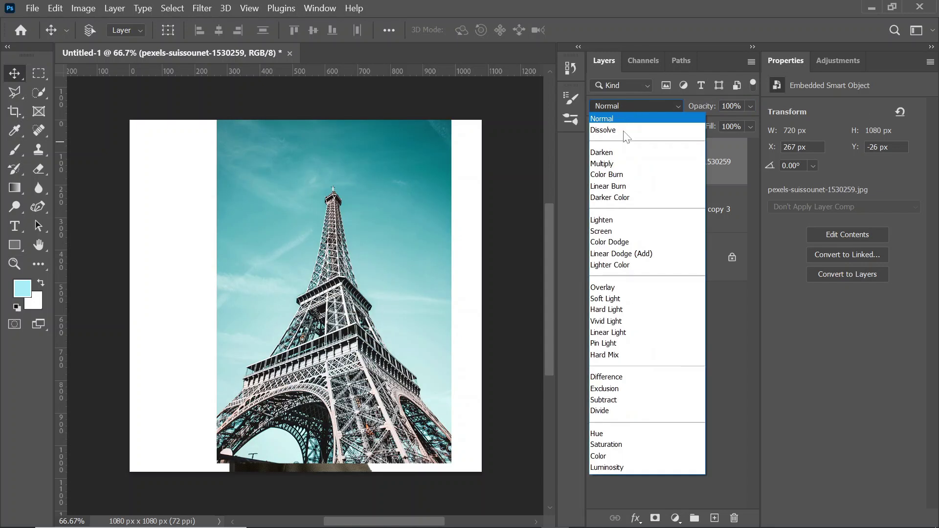
pyautogui.click(622, 231)
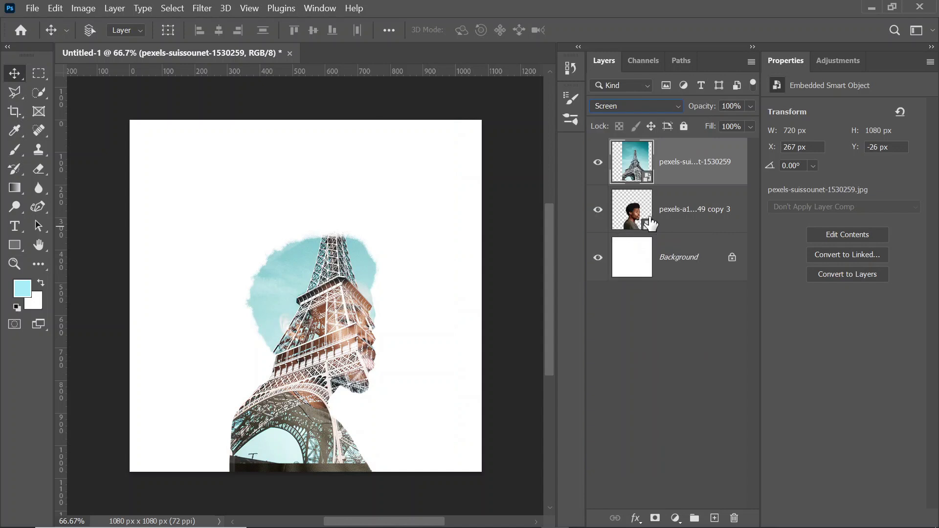
pyautogui.keyDown('alt'); pyautogui.click(669, 181); pyautogui.keyUp('alt')
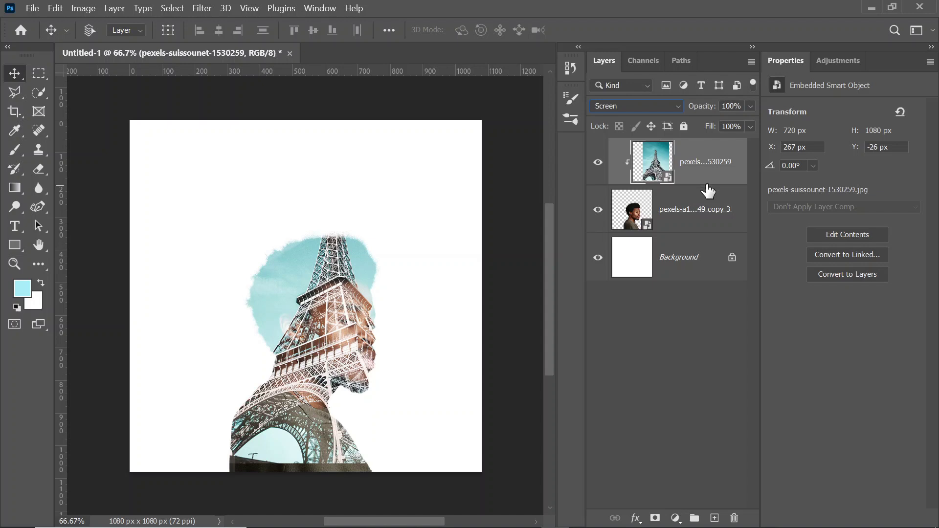
# Add a layer mask to the clipped tower layer and paint it black over the man's face and shirt with a soft 70% opacity brush.
pyautogui.click(655, 519)
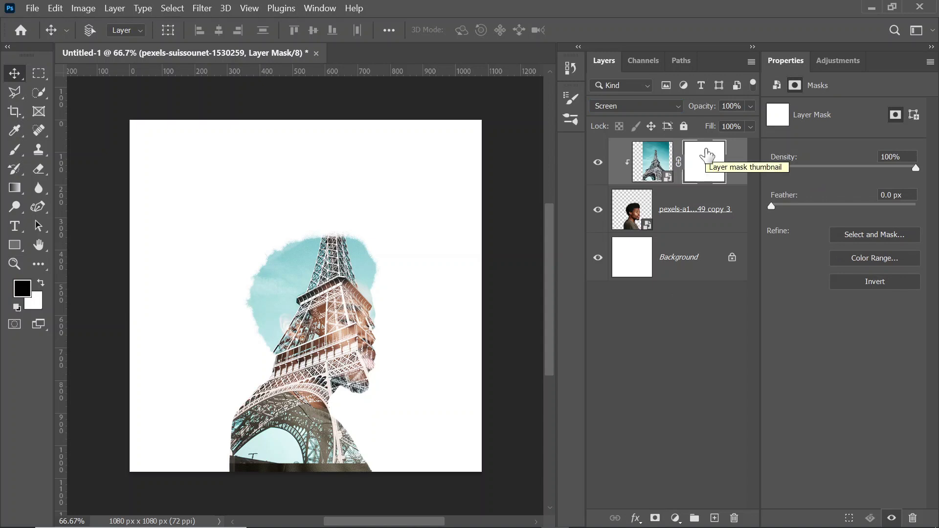
pyautogui.press('b')
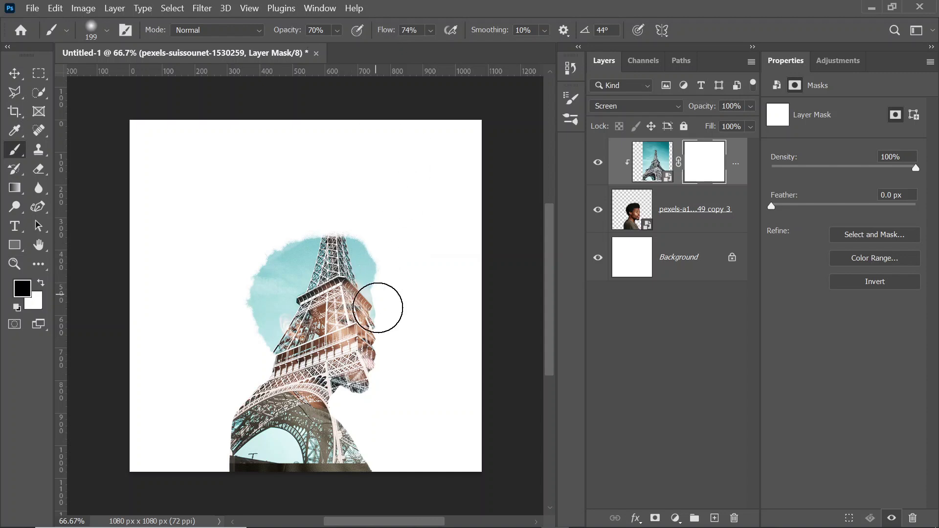
pyautogui.moveTo(387, 297)
pyautogui.mouseDown()
pyautogui.moveTo(377, 392)
pyautogui.moveTo(373, 357)
pyautogui.moveTo(357, 403)
pyautogui.moveTo(342, 413)
pyautogui.moveTo(371, 446)
pyautogui.moveTo(361, 466)
pyautogui.moveTo(235, 460)
pyautogui.moveTo(266, 466)
pyautogui.moveTo(267, 476)
pyautogui.moveTo(324, 470)
pyautogui.moveTo(325, 457)
pyautogui.moveTo(239, 457)
pyautogui.moveTo(300, 448)
pyautogui.moveTo(338, 466)
pyautogui.moveTo(361, 445)
pyautogui.moveTo(235, 455)
pyautogui.moveTo(228, 441)
pyautogui.moveTo(256, 412)
pyautogui.moveTo(304, 445)
pyautogui.moveTo(356, 442)
pyautogui.moveTo(291, 447)
pyautogui.moveTo(342, 451)
pyautogui.moveTo(398, 377)
pyautogui.moveTo(374, 386)
pyautogui.moveTo(392, 371)
pyautogui.moveTo(395, 308)
pyautogui.moveTo(390, 367)
pyautogui.moveTo(418, 390)
pyautogui.mouseUp()
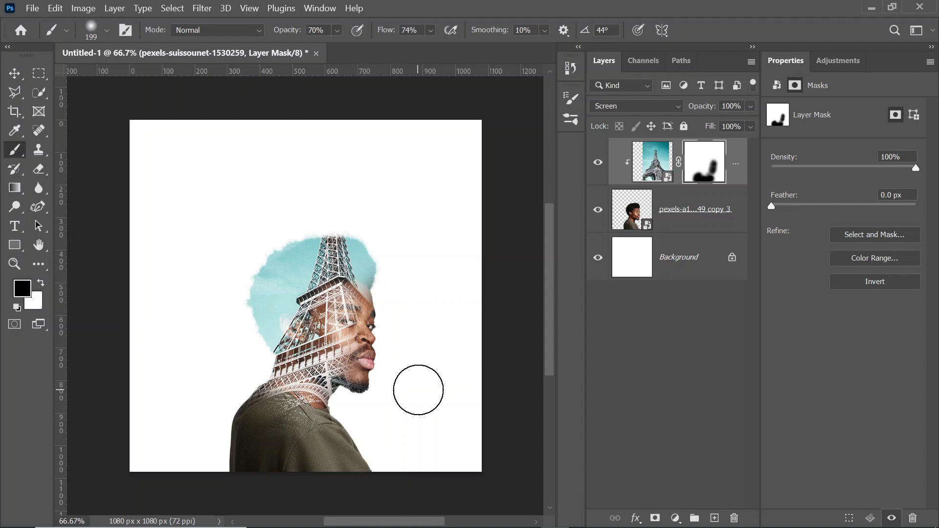
pyautogui.moveTo(418, 390); pyautogui.dragTo(348, 352)
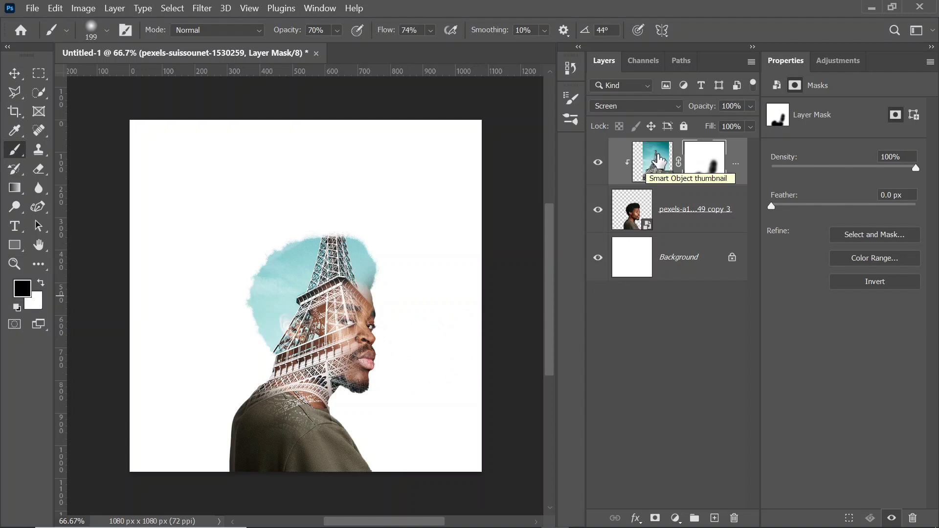
# Put an unmasked copy of the tower layer beneath the portrait and set its blend mode to Normal.
pyautogui.moveTo(659, 157); pyautogui.dragTo(739, 509)
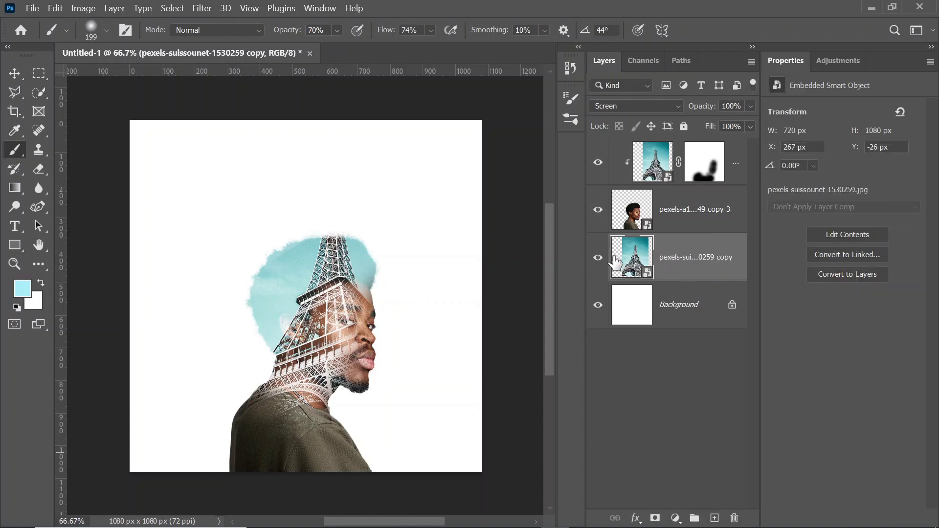
pyautogui.click(624, 99)
pyautogui.click(624, 115)
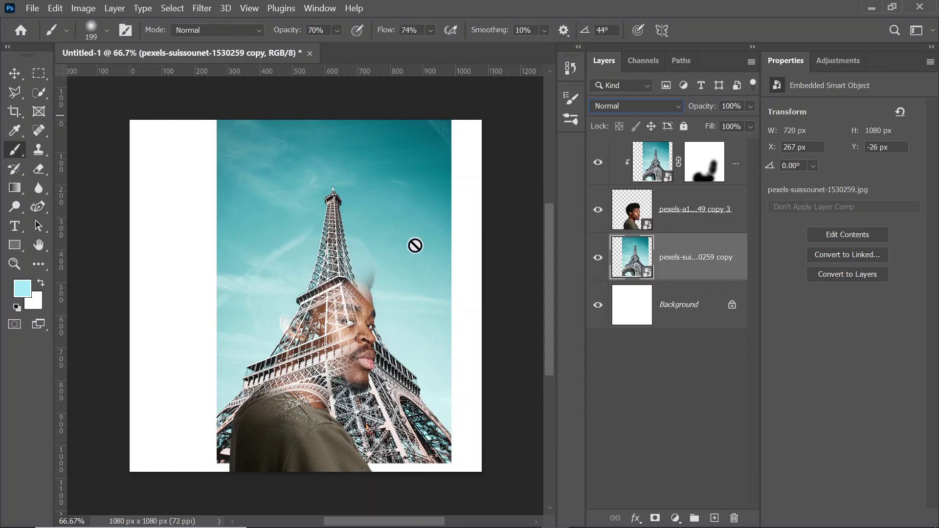
pyautogui.click(18, 75)
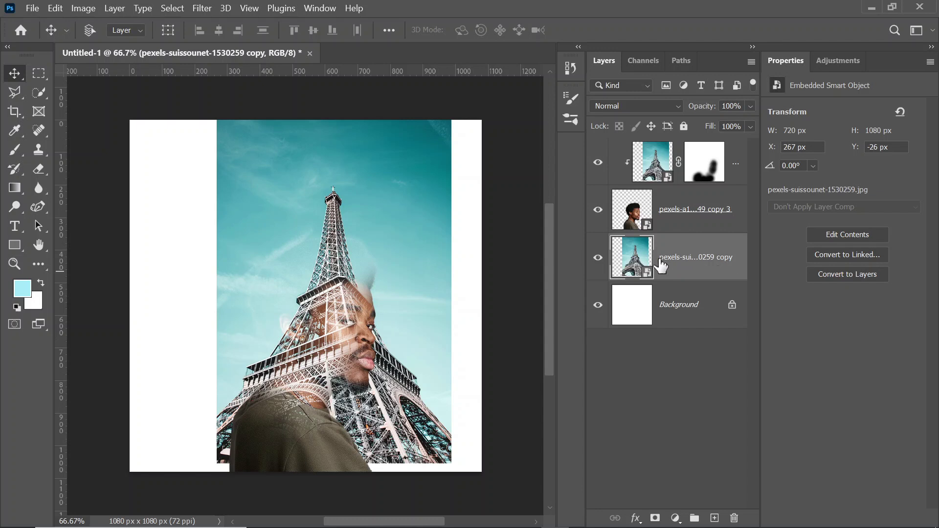
# Select the tower as the subject on the lower tower copy and mask out everything else with a layer mask.
pyautogui.click(170, 9)
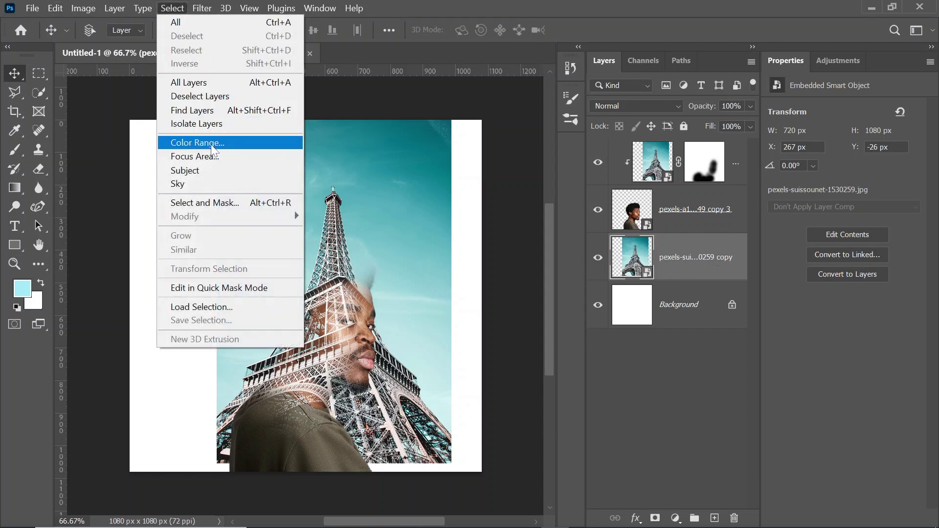
pyautogui.click(217, 170)
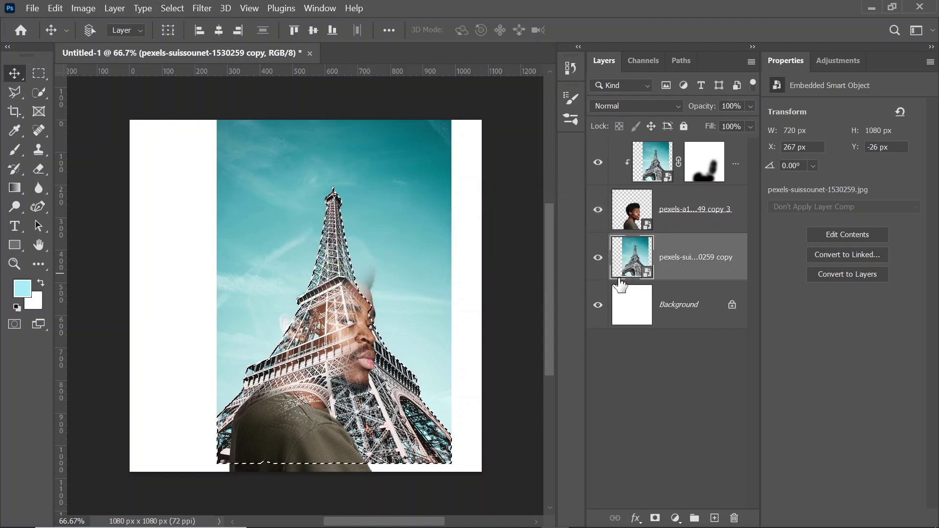
pyautogui.click(656, 518)
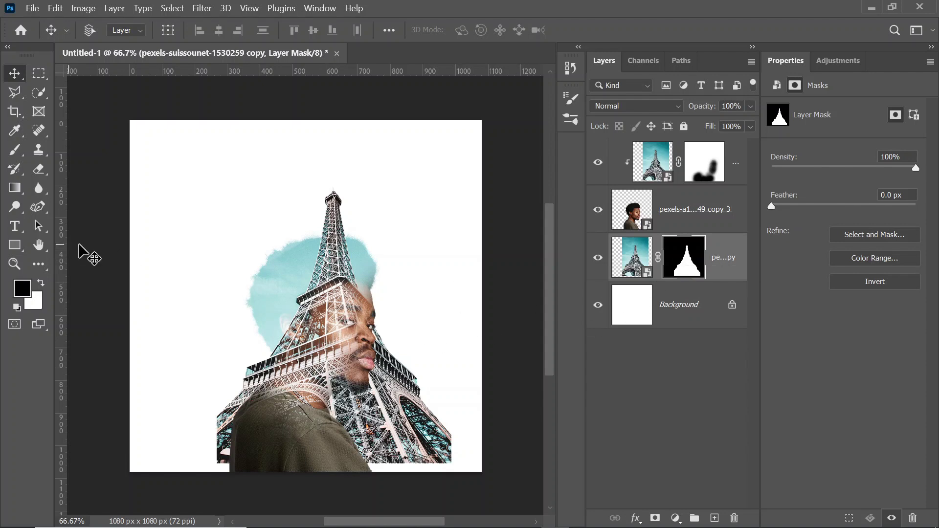
# Paint the tower copy's mask black around the tower's base outside the man with a soft 255 px brush at 100% opacity and flow.
pyautogui.press('b')
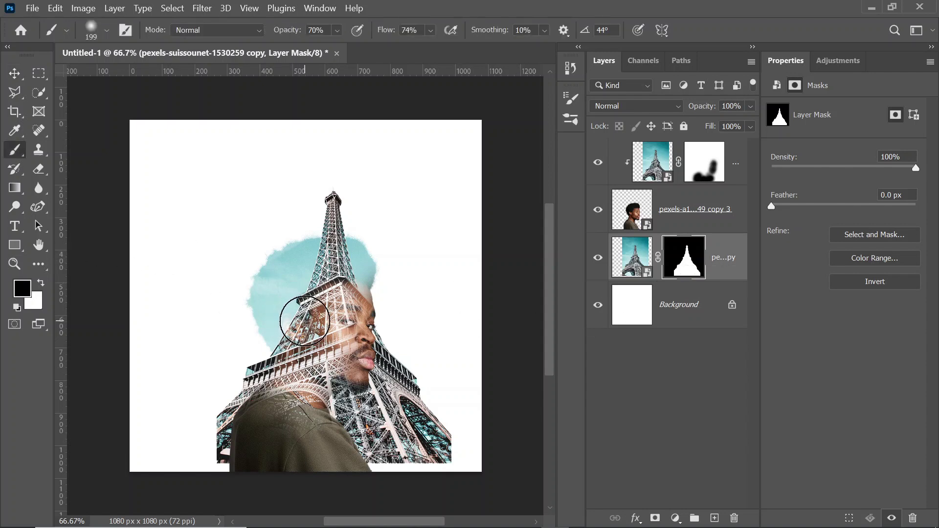
pyautogui.moveTo(284, 31)
pyautogui.mouseDown()
pyautogui.moveTo(380, 46)
pyautogui.moveTo(516, 42)
pyautogui.mouseUp()
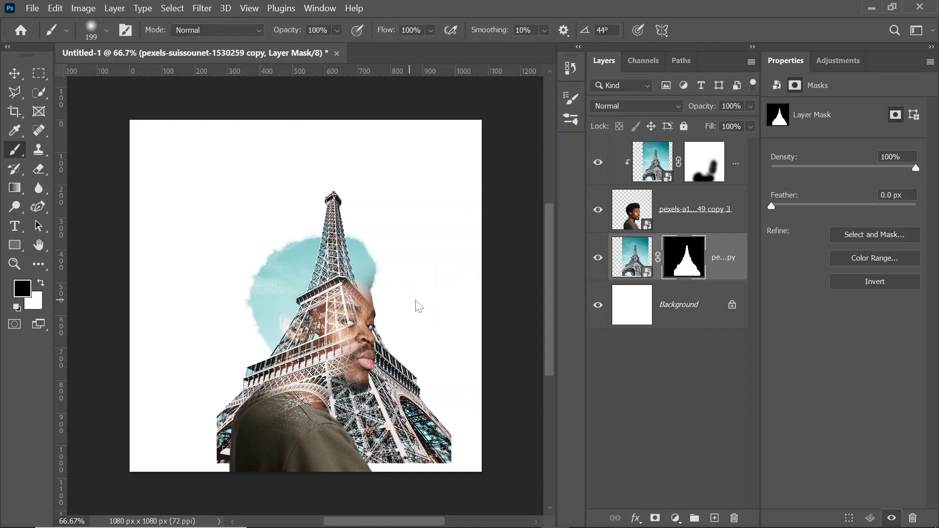
pyautogui.keyDown('alt'); pyautogui.rightClick(400, 326); pyautogui.keyUp('alt')
pyautogui.moveTo(400, 327)
pyautogui.mouseDown()
pyautogui.moveTo(372, 359)
pyautogui.moveTo(358, 423)
pyautogui.moveTo(345, 406)
pyautogui.moveTo(327, 453)
pyautogui.moveTo(398, 467)
pyautogui.moveTo(353, 527)
pyautogui.moveTo(330, 491)
pyautogui.moveTo(404, 439)
pyautogui.moveTo(448, 479)
pyautogui.moveTo(420, 493)
pyautogui.moveTo(438, 426)
pyautogui.mouseUp()
pyautogui.moveTo(220, 444)
pyautogui.mouseDown()
pyautogui.moveTo(266, 341)
pyautogui.moveTo(268, 367)
pyautogui.moveTo(275, 324)
pyautogui.moveTo(248, 435)
pyautogui.moveTo(279, 369)
pyautogui.moveTo(230, 479)
pyautogui.moveTo(255, 416)
pyautogui.moveTo(254, 428)
pyautogui.moveTo(366, 438)
pyautogui.moveTo(348, 412)
pyautogui.moveTo(347, 443)
pyautogui.moveTo(399, 477)
pyautogui.mouseUp()
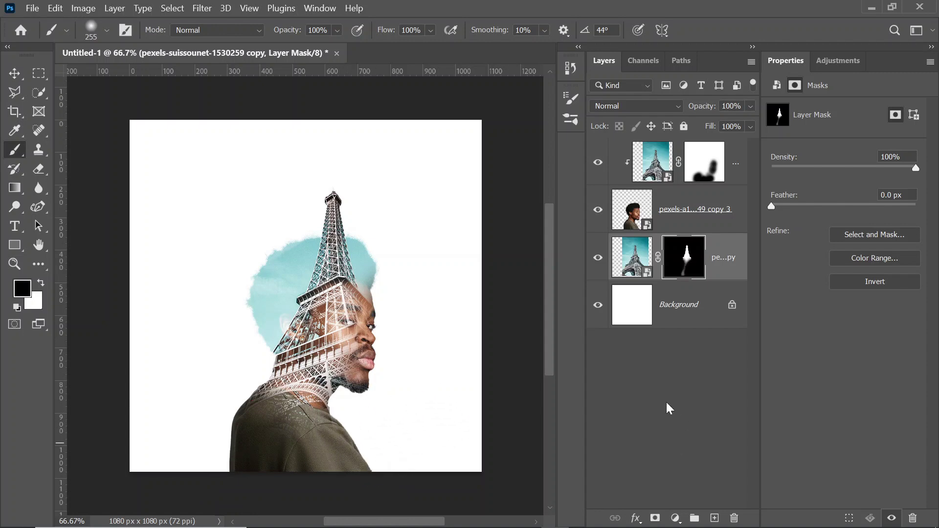
# Add a solid color fill layer in a4e8f8 above the clipped tower layer and set its blend mode to Color Burn.
pyautogui.press('v')
pyautogui.click(626, 161)
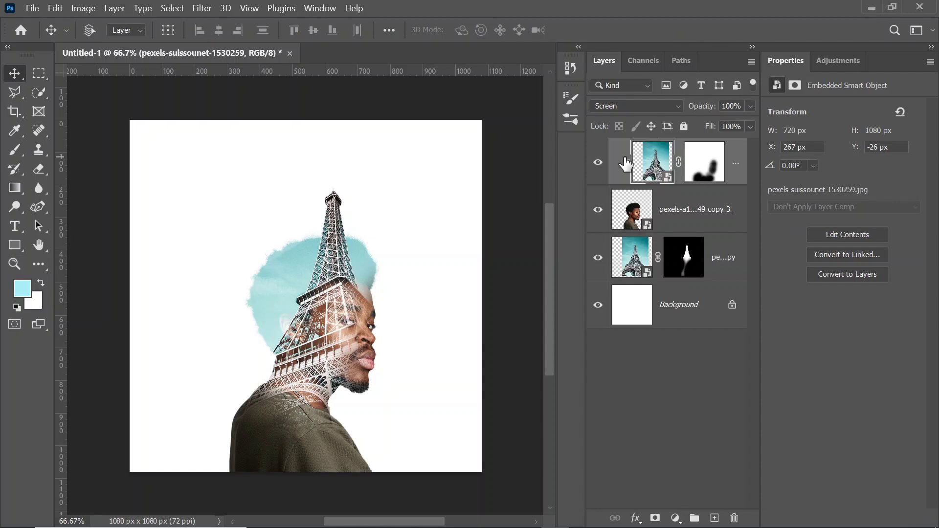
pyautogui.hotkey('ctrl', 'alt', 'g')
pyautogui.click(678, 517)
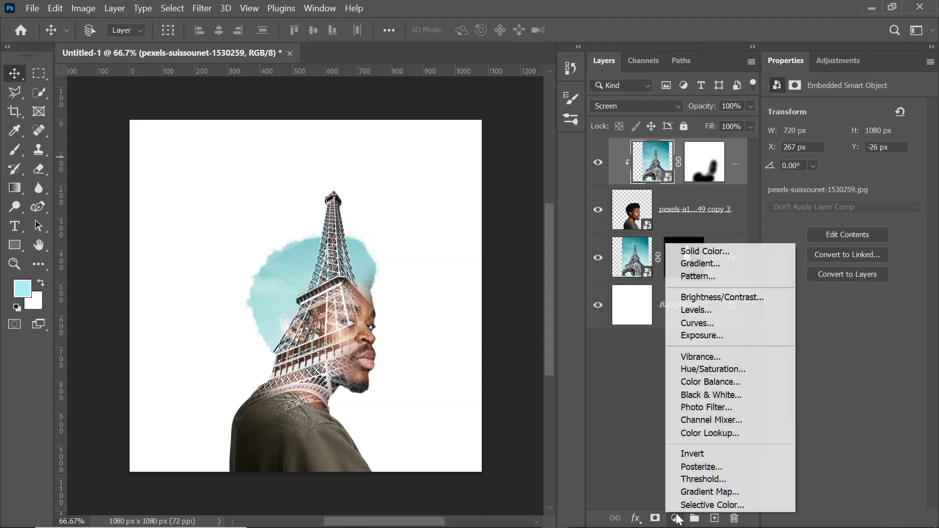
pyautogui.click(714, 251)
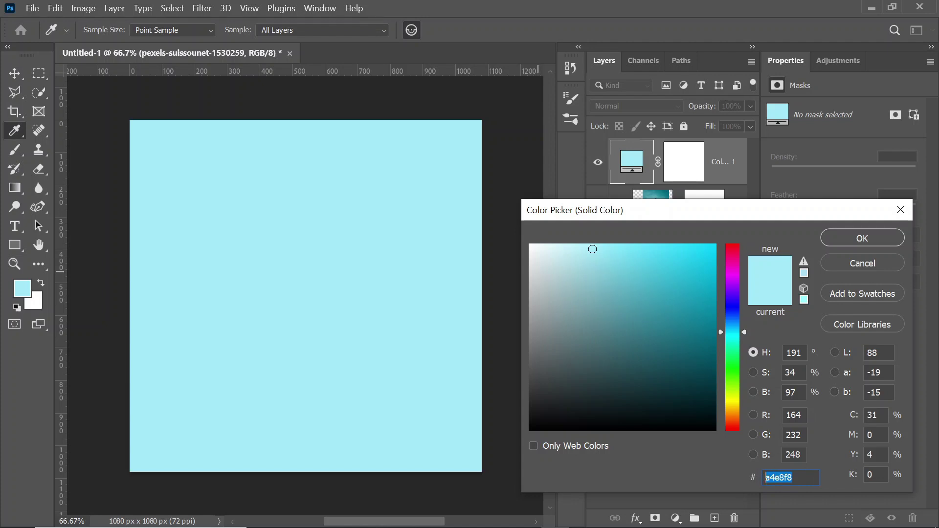
pyautogui.click(850, 242)
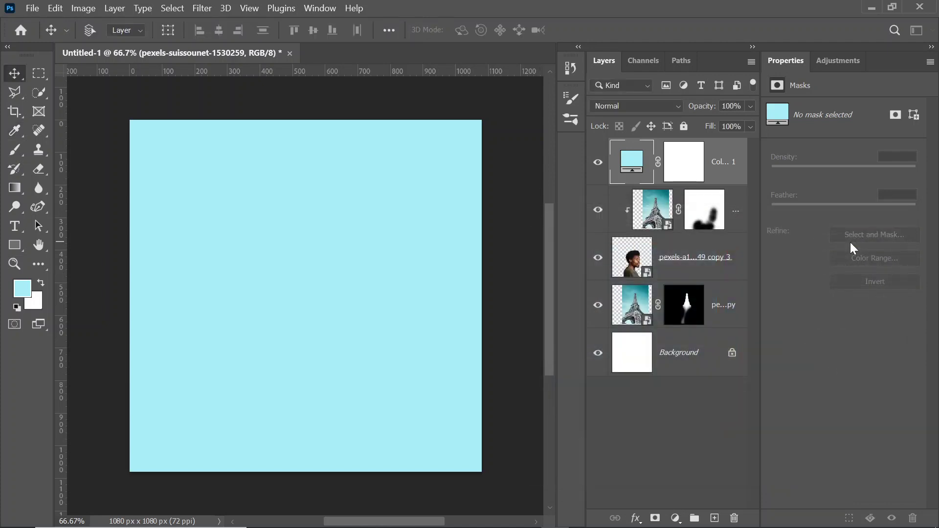
pyautogui.click(629, 108)
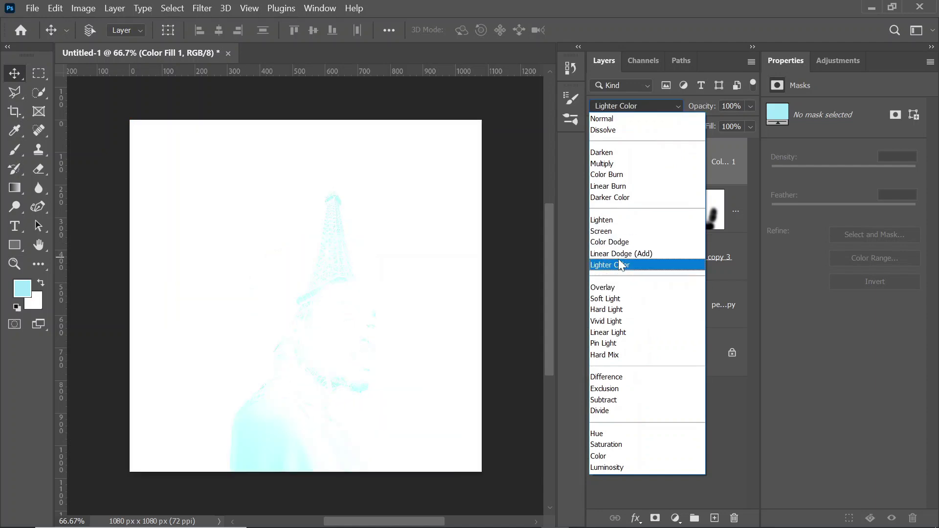
pyautogui.click(621, 177)
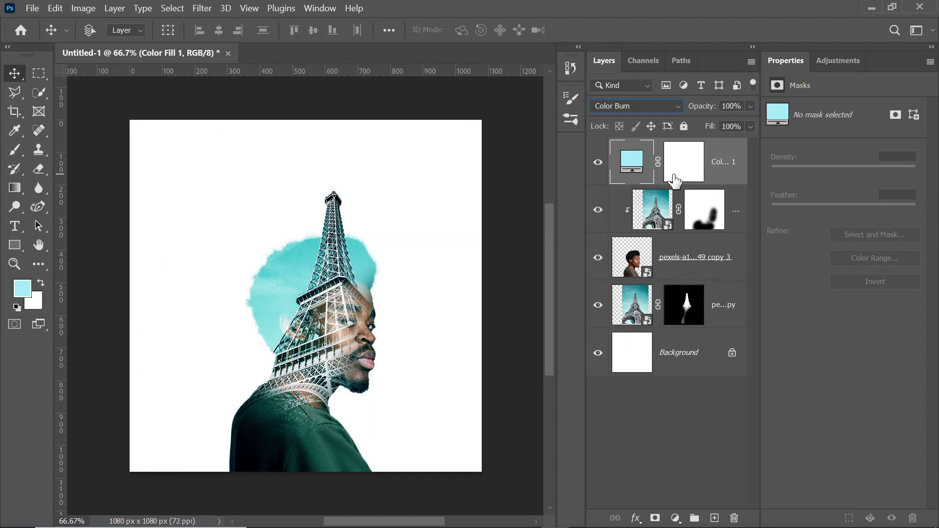
# Invert the color fill's mask and paint it white over the sky-filled hair and upper tower with a soft 161 px brush.
pyautogui.click(680, 168)
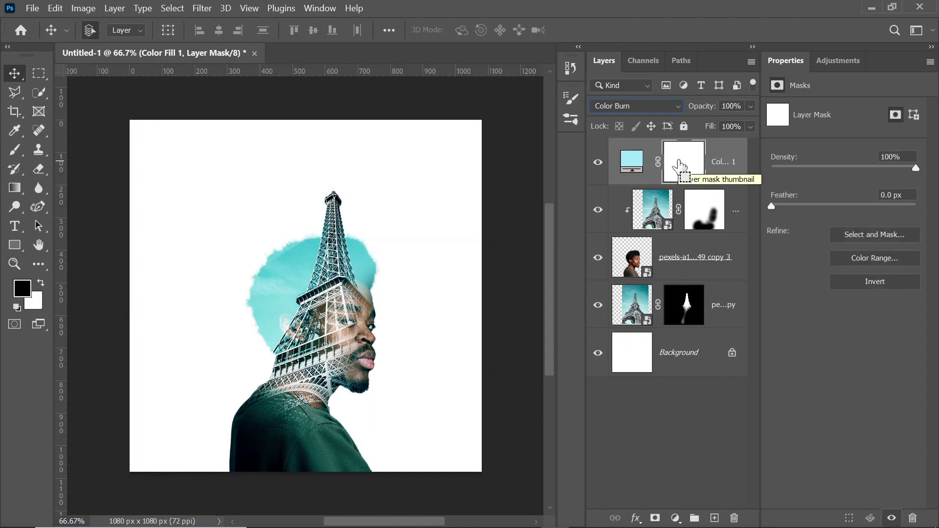
pyautogui.hotkey('ctrl', 'i')
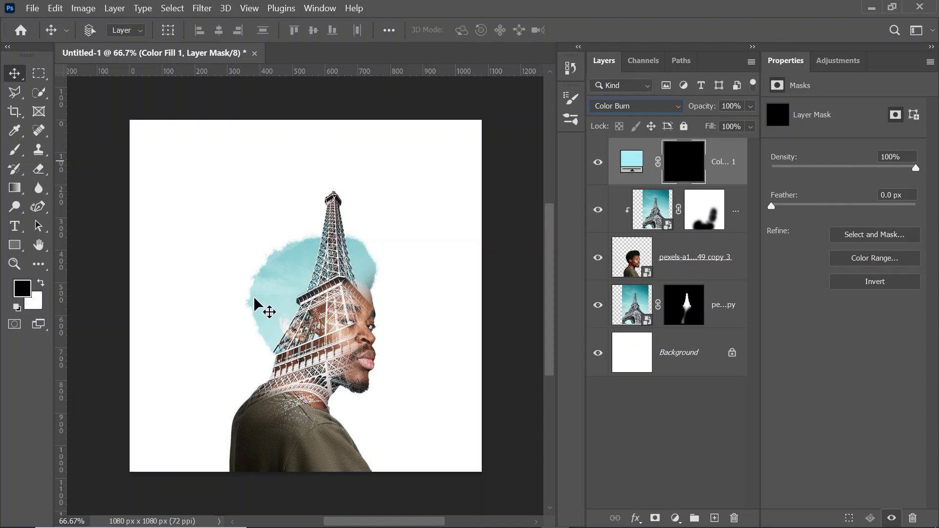
pyautogui.click(14, 149)
pyautogui.moveTo(303, 277); pyautogui.dragTo(293, 275)
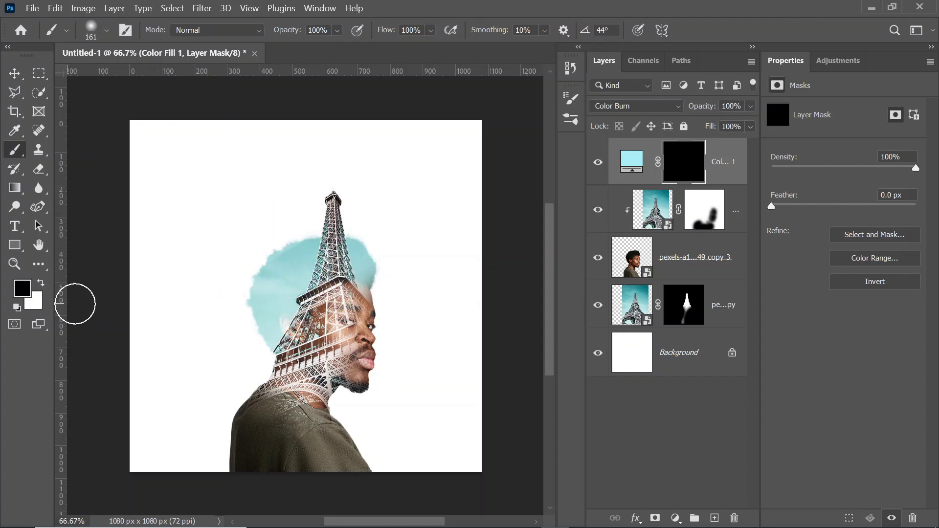
pyautogui.press('x')
pyautogui.moveTo(313, 262)
pyautogui.mouseDown()
pyautogui.moveTo(288, 272)
pyautogui.moveTo(276, 286)
pyautogui.moveTo(264, 275)
pyautogui.moveTo(275, 322)
pyautogui.moveTo(311, 232)
pyautogui.moveTo(358, 241)
pyautogui.moveTo(366, 271)
pyautogui.moveTo(374, 259)
pyautogui.moveTo(392, 279)
pyautogui.moveTo(383, 261)
pyautogui.moveTo(300, 258)
pyautogui.moveTo(303, 237)
pyautogui.moveTo(288, 239)
pyautogui.moveTo(273, 270)
pyautogui.moveTo(273, 261)
pyautogui.moveTo(274, 289)
pyautogui.moveTo(284, 291)
pyautogui.moveTo(288, 256)
pyautogui.mouseUp()
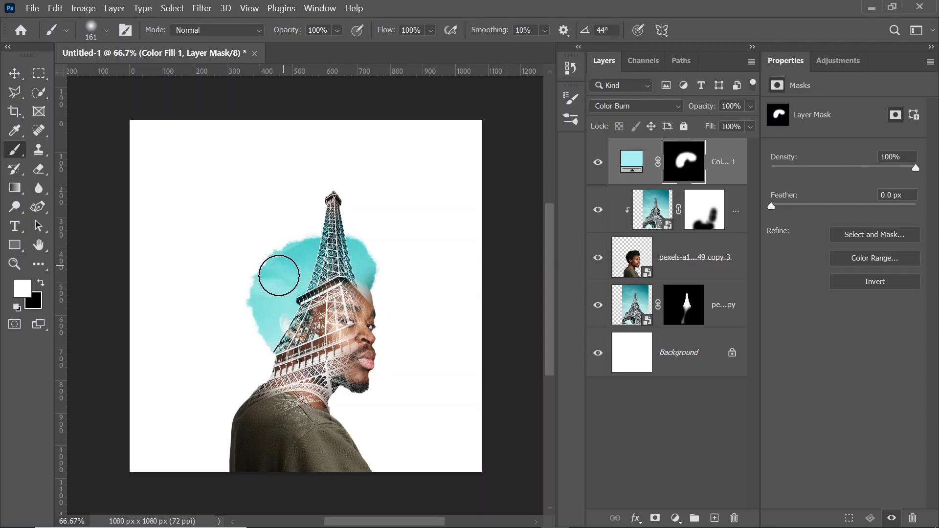
pyautogui.click(598, 165)
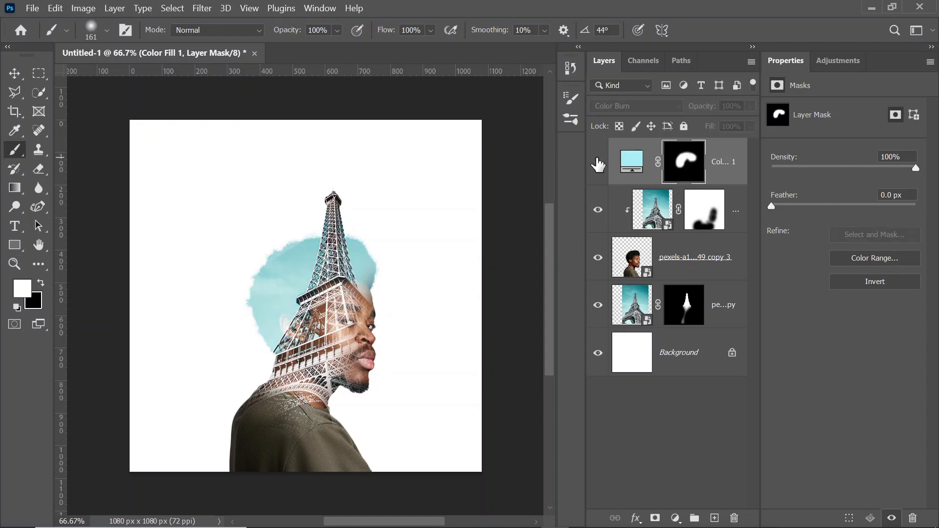
pyautogui.click(598, 164)
pyautogui.click(598, 165)
pyautogui.click(598, 165)
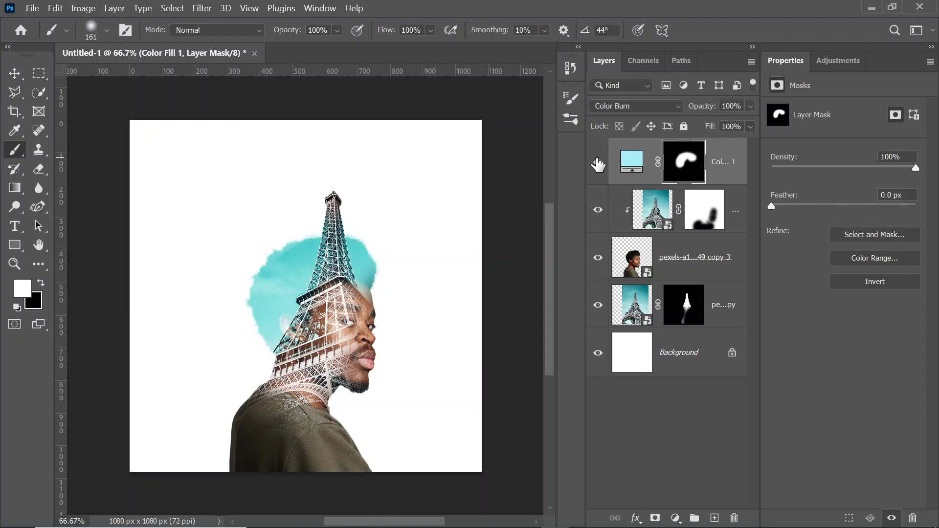
pyautogui.moveTo(343, 227)
pyautogui.mouseDown()
pyautogui.moveTo(338, 206)
pyautogui.moveTo(318, 231)
pyautogui.moveTo(325, 233)
pyautogui.moveTo(338, 202)
pyautogui.moveTo(335, 235)
pyautogui.mouseUp()
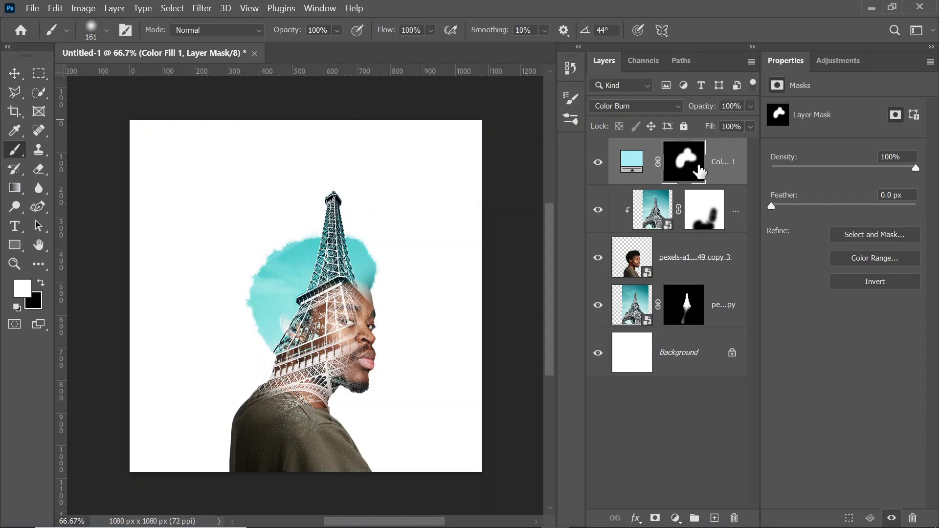
# Group the color fill, portrait and both tower layers, and name the group IMAGE.
pyautogui.click(728, 159)
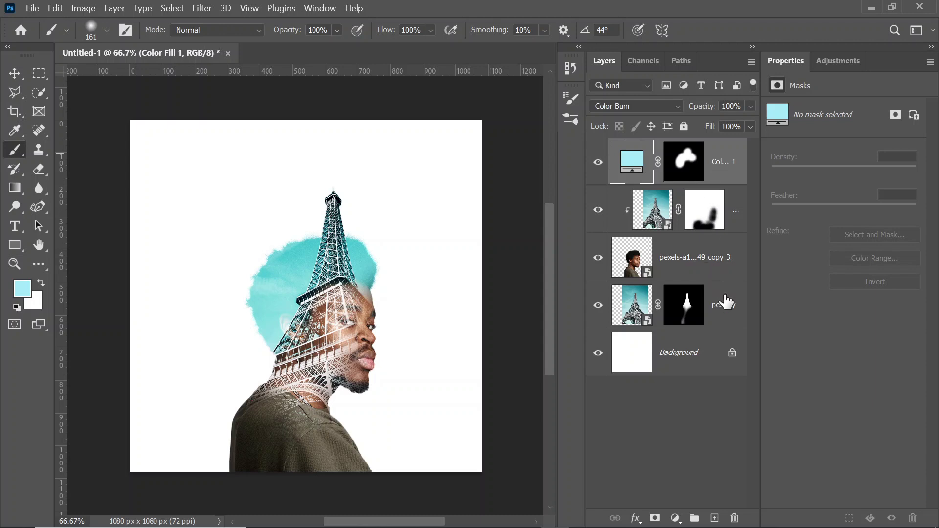
pyautogui.keyDown('shift'); pyautogui.click(728, 305); pyautogui.keyUp('shift')
pyautogui.hotkey('ctrl', 'g')
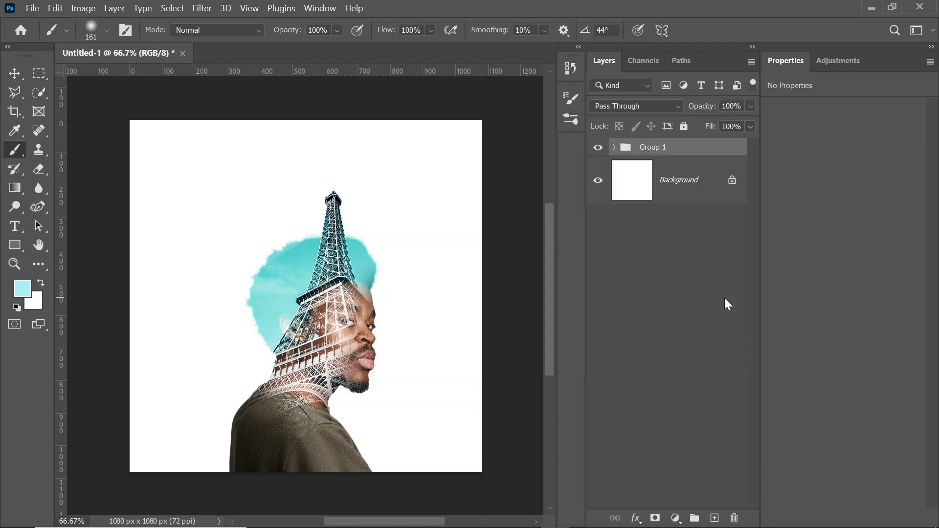
pyautogui.doubleClick(658, 148)
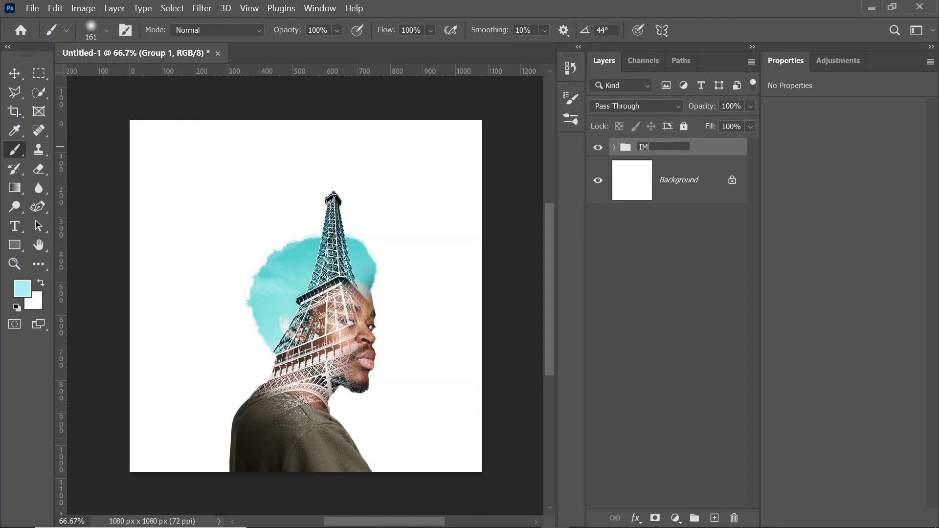
pyautogui.write('IMAGE')
pyautogui.press('Return')
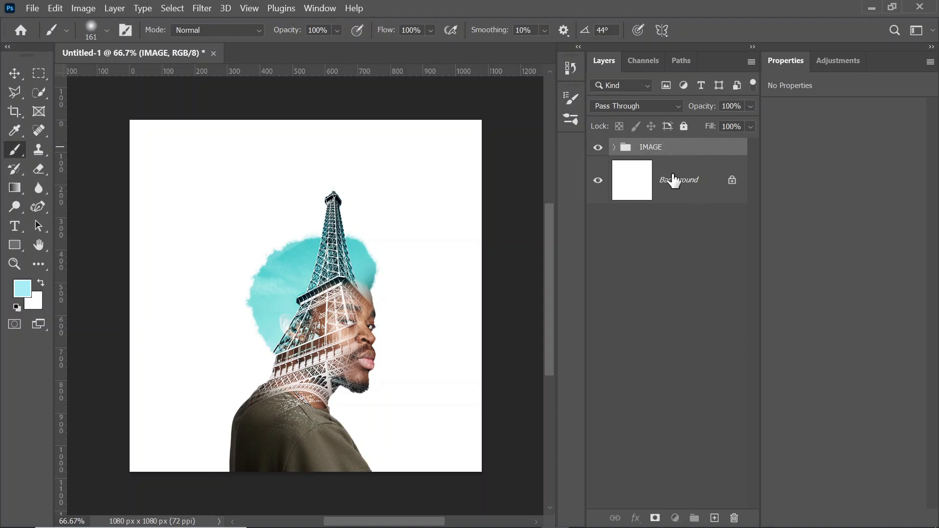
# Unlock the white background layer and place Wave Index paper texture 04 above it, rotated 90° and scaled to 34.80% to cover the canvas.
pyautogui.click(692, 176)
pyautogui.click(733, 181)
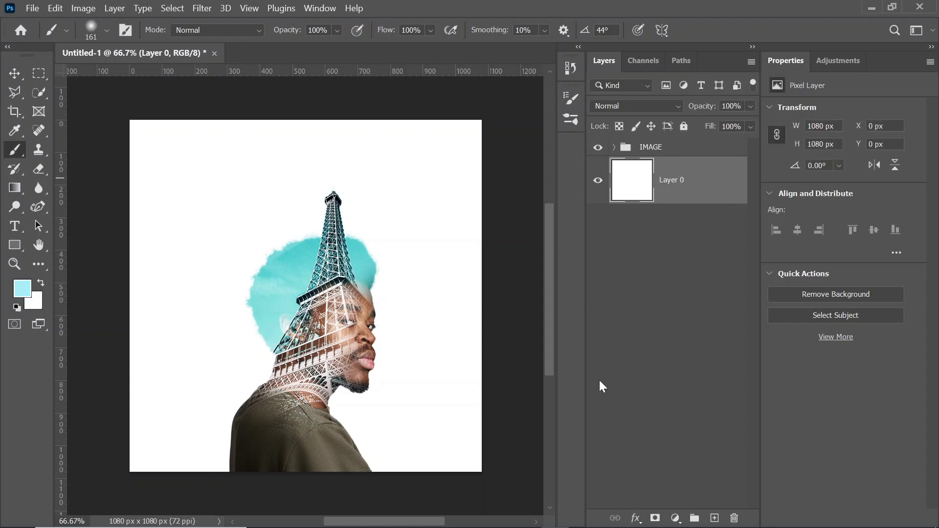
pyautogui.click(326, 521)
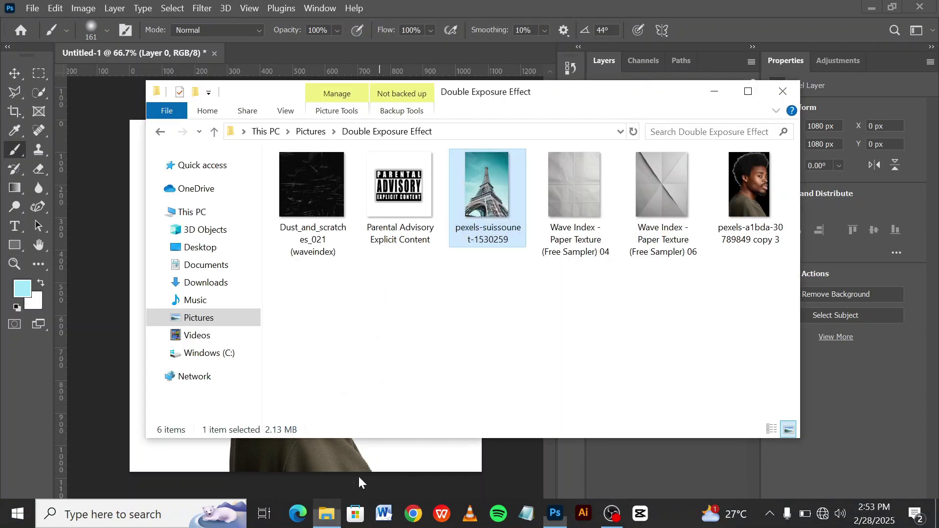
pyautogui.moveTo(606, 224); pyautogui.dragTo(406, 405)
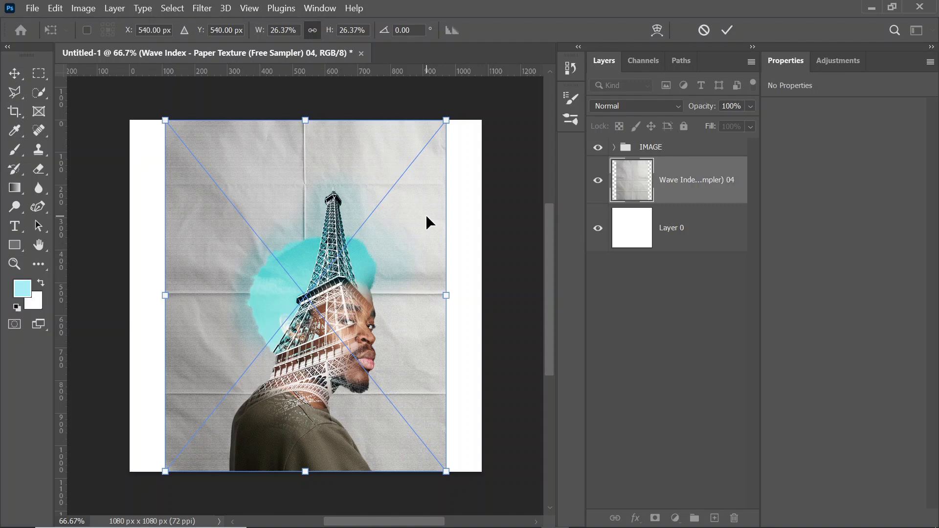
pyautogui.moveTo(506, 179); pyautogui.dragTo(455, 428)
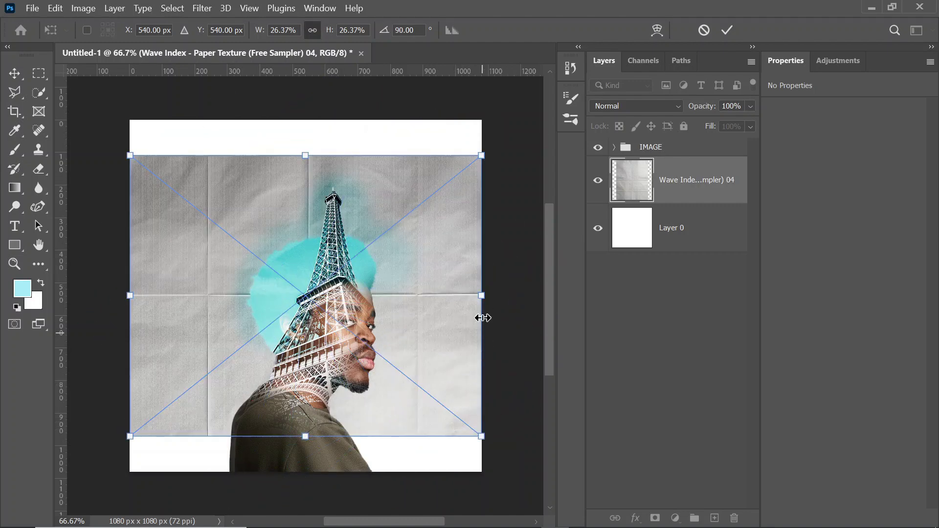
pyautogui.moveTo(483, 296); pyautogui.dragTo(542, 296)
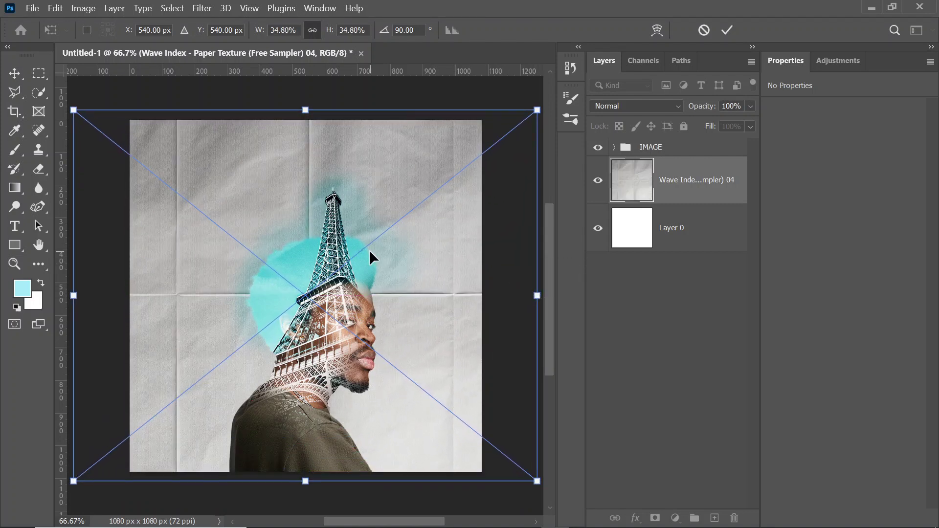
pyautogui.press('Return')
pyautogui.press('b')
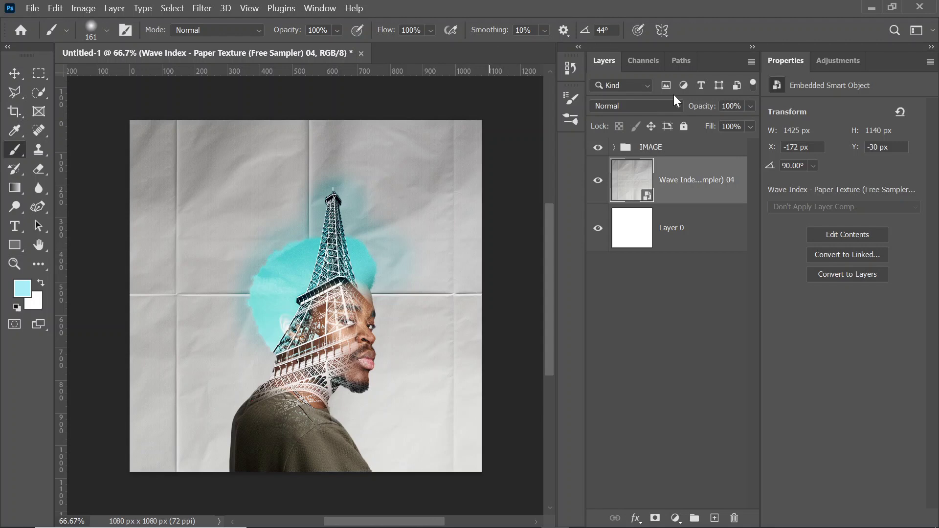
# Set the paper texture to 81% opacity and 29% fill, and group it with the white layer as BG.
pyautogui.moveTo(713, 112); pyautogui.dragTo(685, 129)
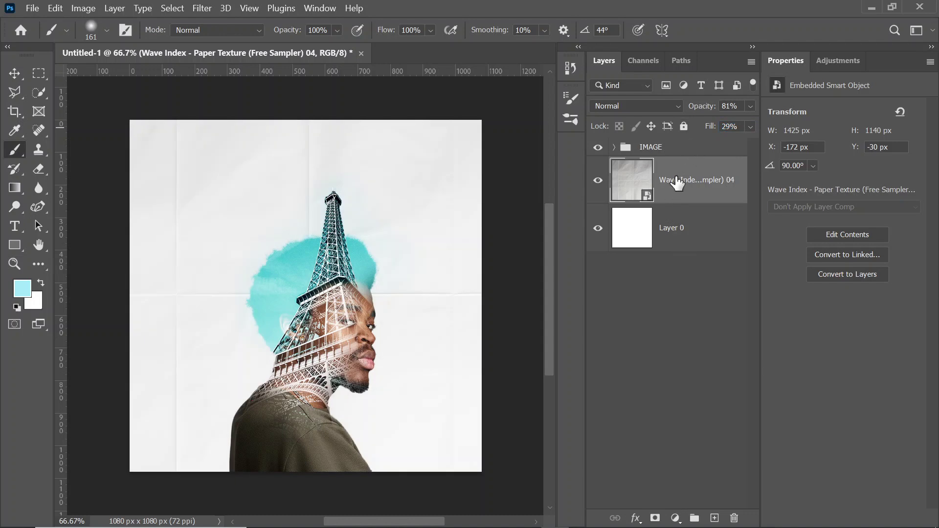
pyautogui.keyDown('shift'); pyautogui.click(693, 225); pyautogui.keyUp('shift')
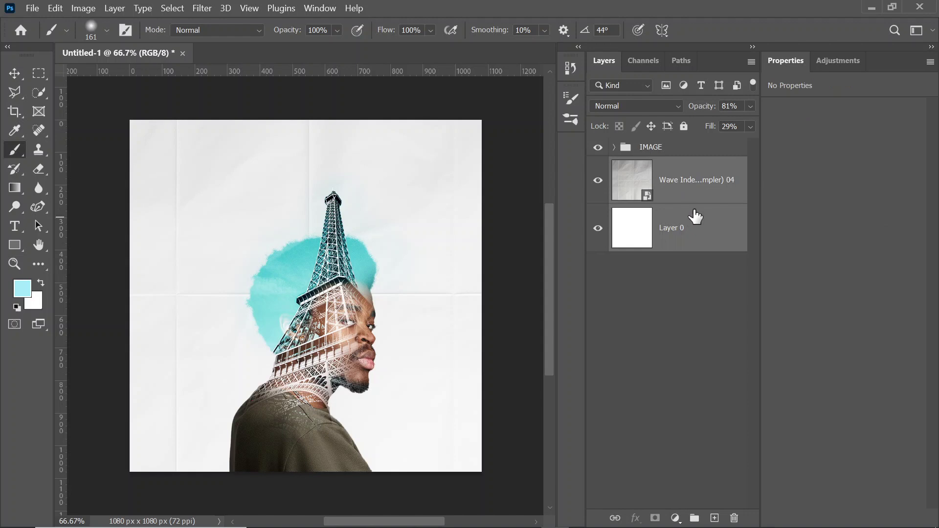
pyautogui.hotkey('ctrl', 'g')
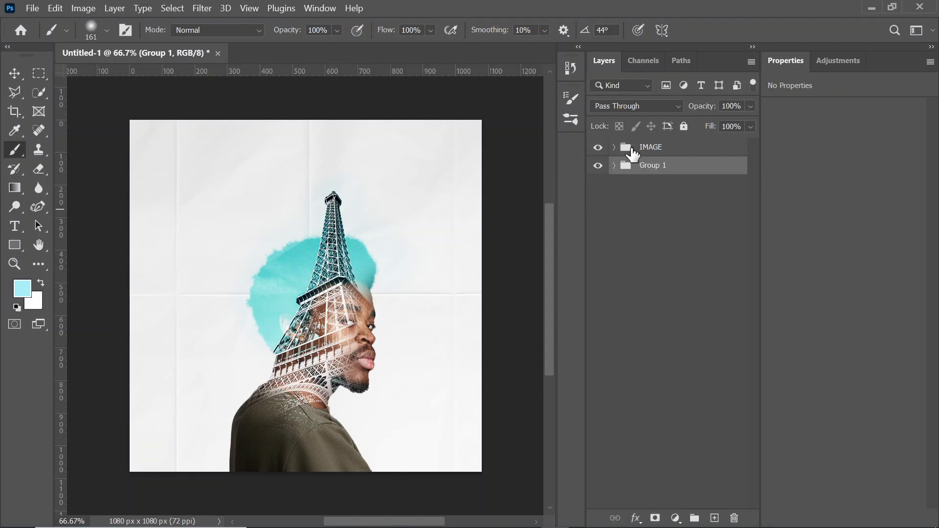
pyautogui.doubleClick(652, 166)
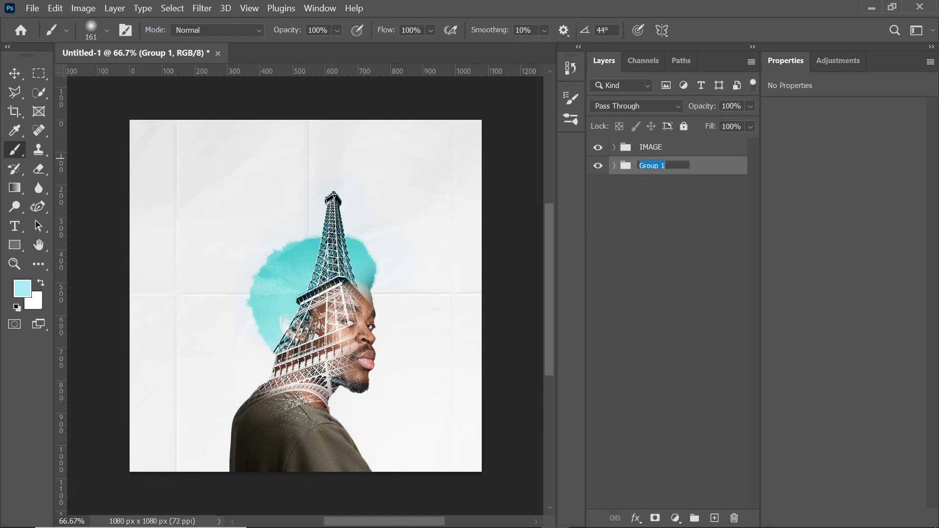
pyautogui.write('BG')
pyautogui.press('Return')
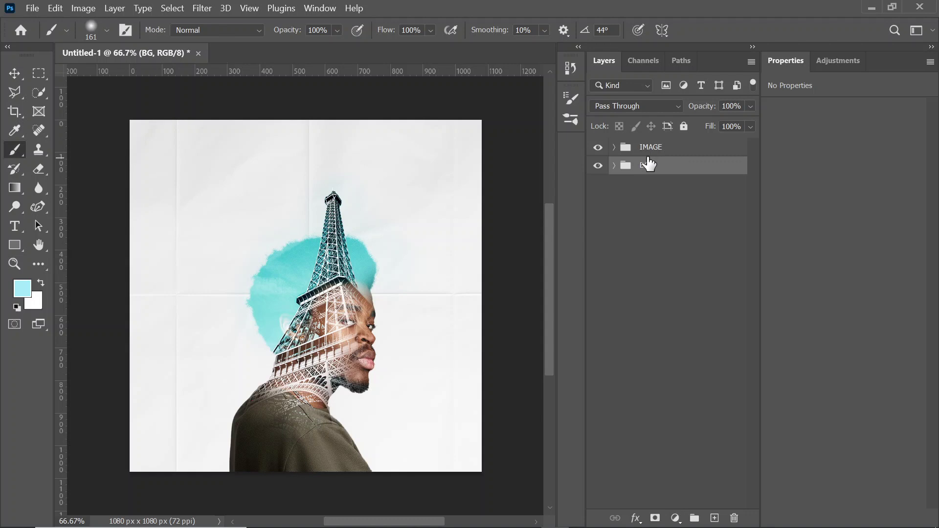
pyautogui.click(682, 147)
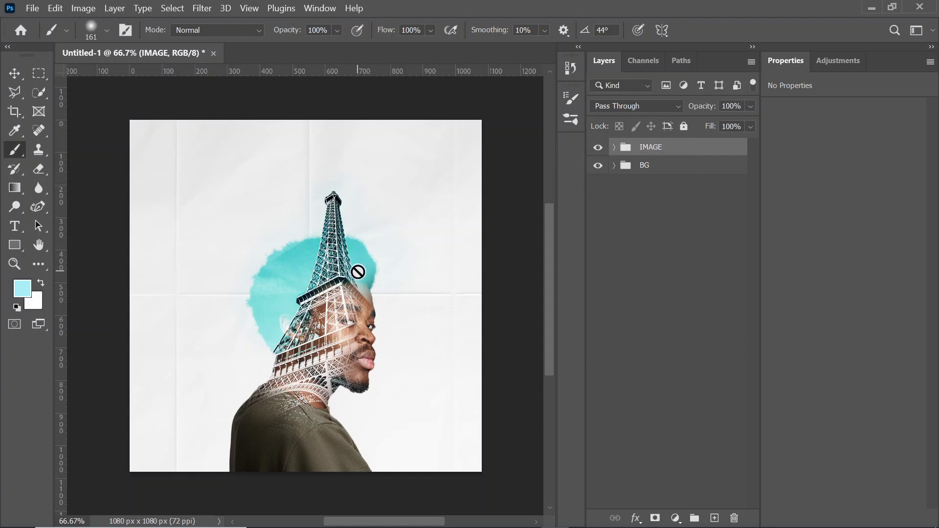
# Place the Dust_and_scratches_021 texture over the whole canvas, above the IMAGE group.
pyautogui.press('v')
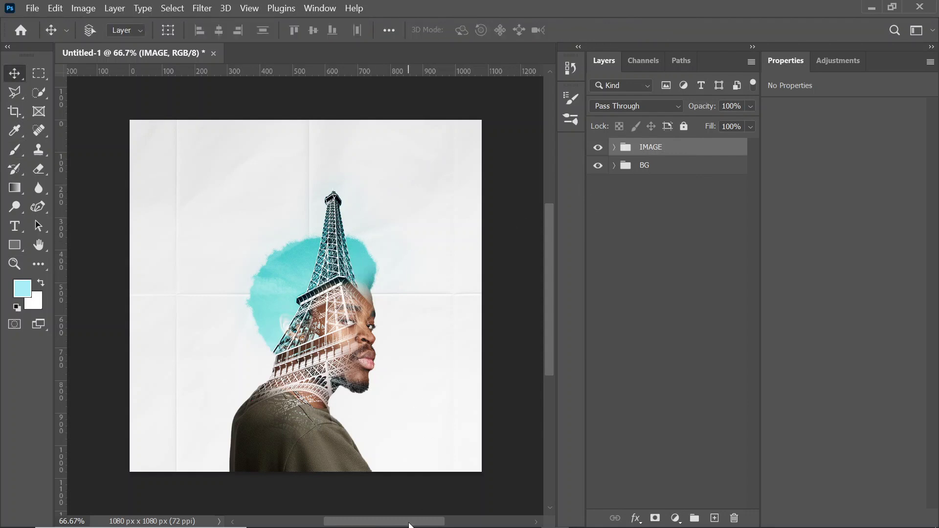
pyautogui.click(327, 515)
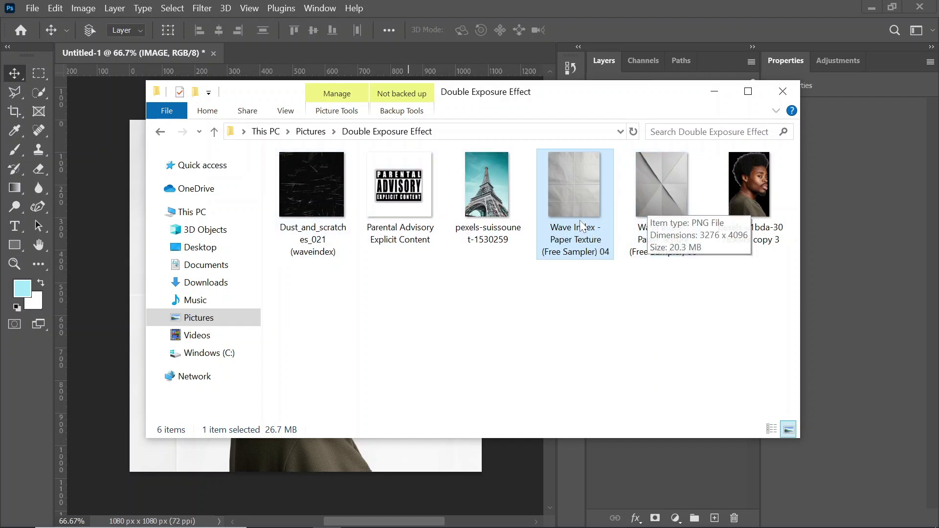
pyautogui.moveTo(315, 201); pyautogui.dragTo(401, 463)
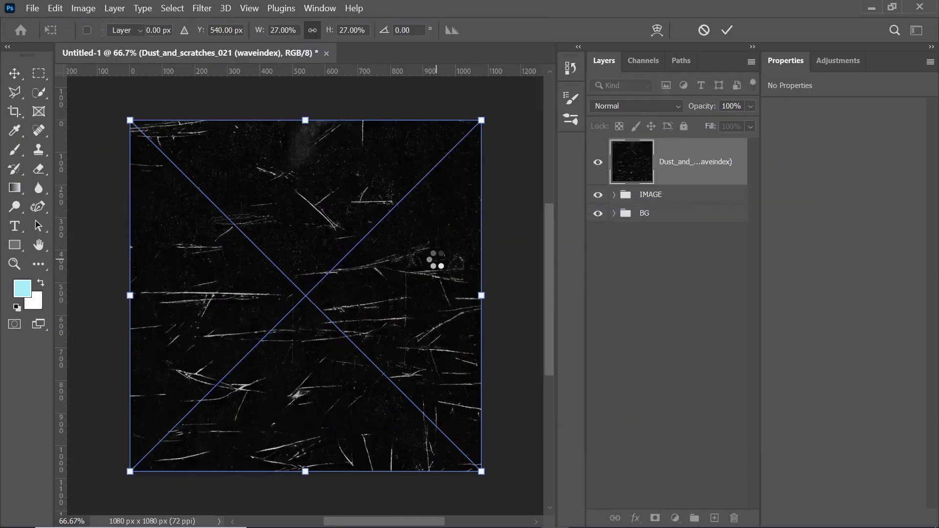
pyautogui.press('Return')
# Set the dust and scratches layer's blend mode to Screen and its fill to 50%.
pyautogui.click(632, 106)
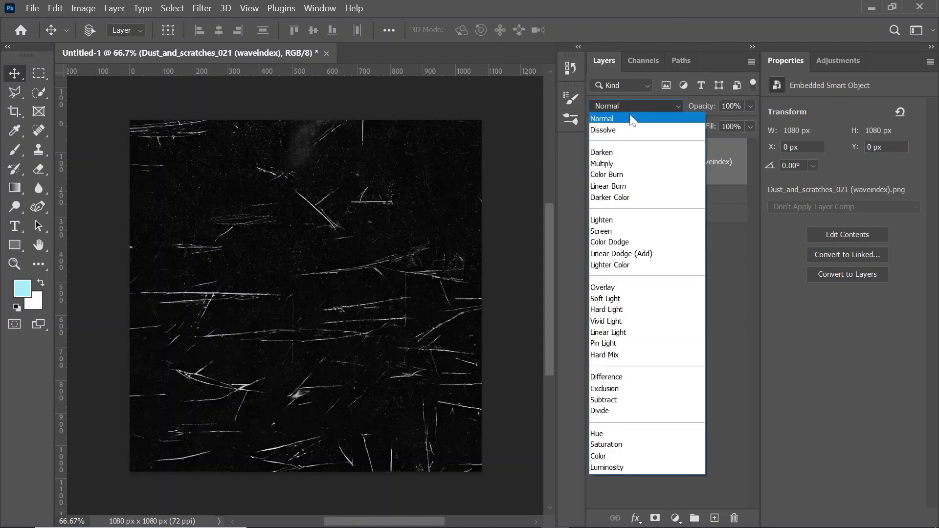
pyautogui.click(617, 231)
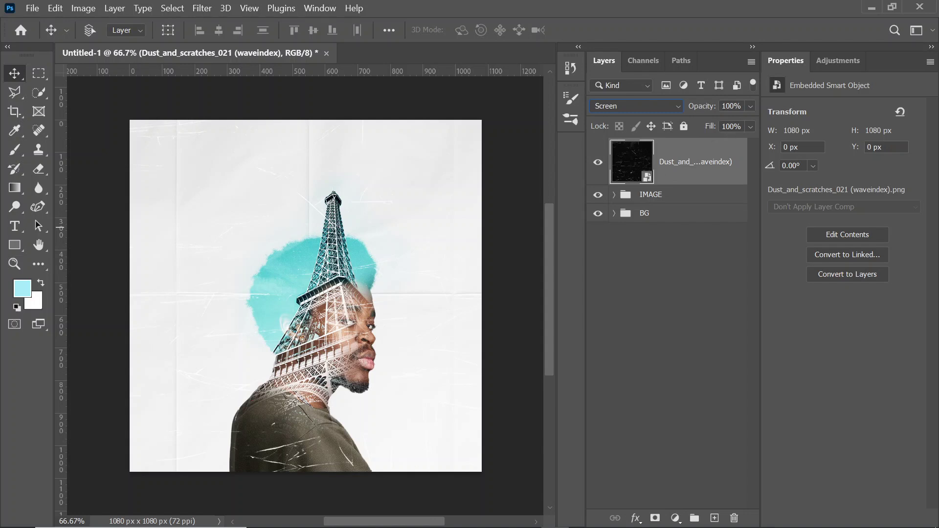
pyautogui.click(731, 126)
pyautogui.write('50')
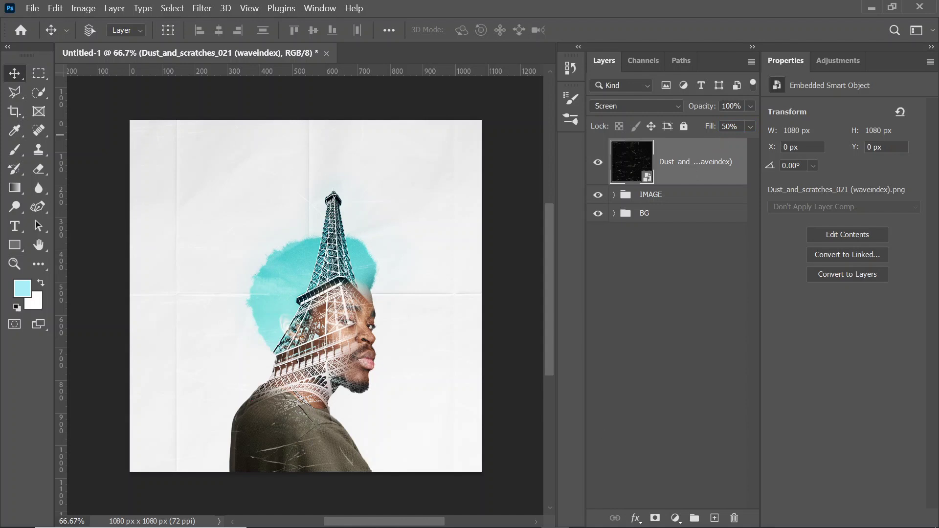
# Place Wave Index paper texture 06 above the scratches layer, rotated 90° and scaled to 34.82% to cover the canvas.
pyautogui.click(335, 513)
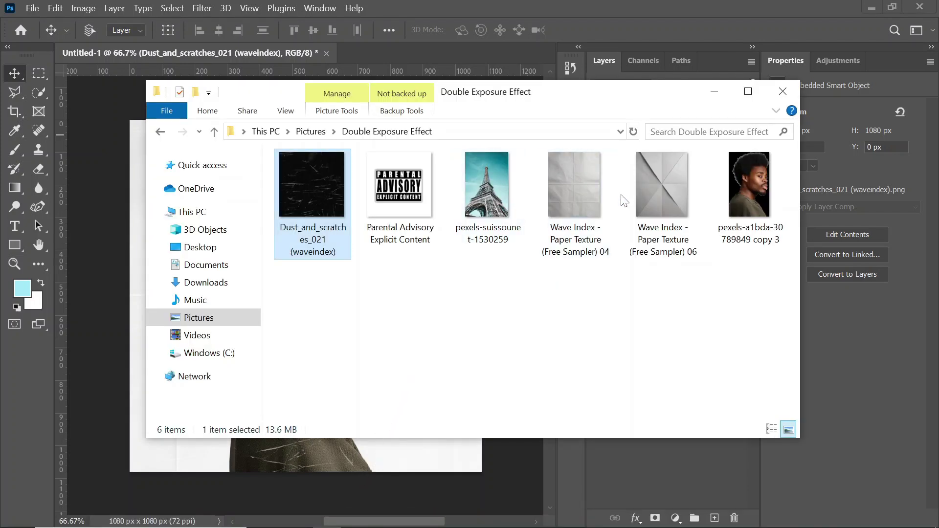
pyautogui.moveTo(671, 204); pyautogui.dragTo(426, 466)
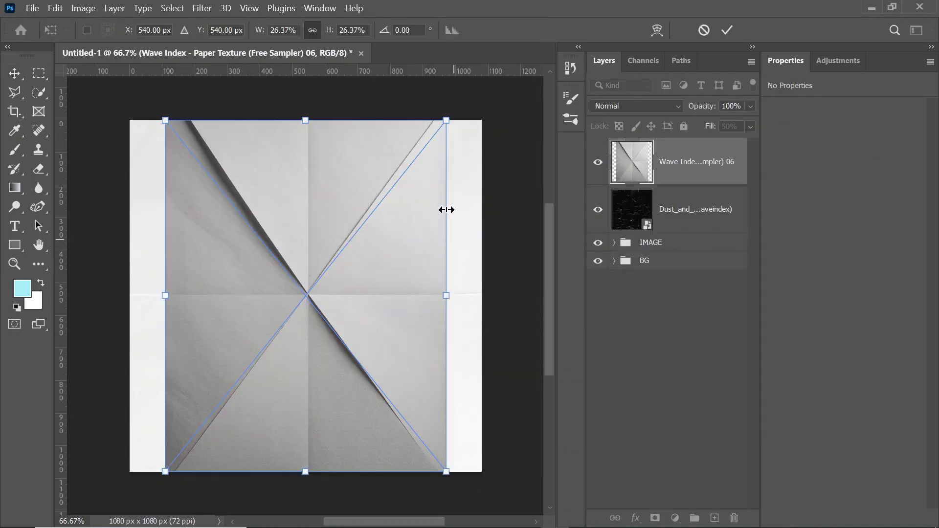
pyautogui.moveTo(484, 109); pyautogui.dragTo(480, 360)
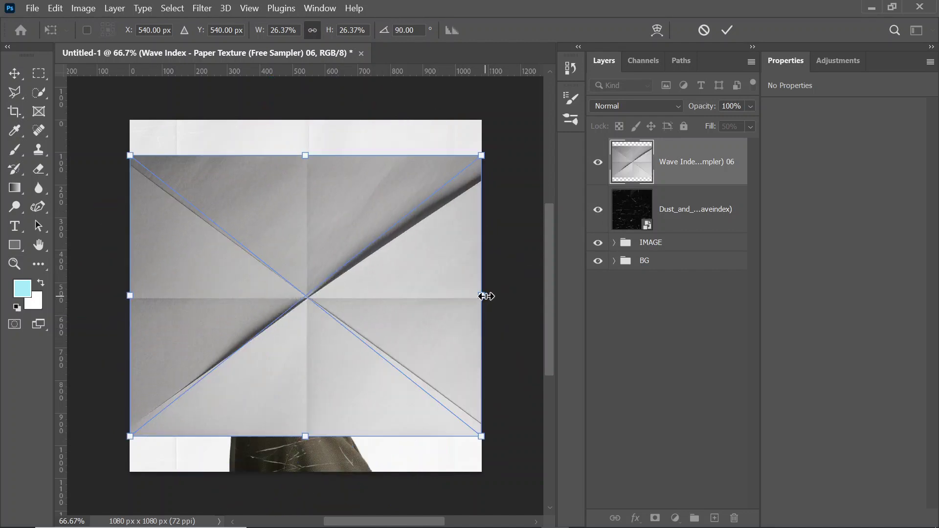
pyautogui.moveTo(484, 296); pyautogui.dragTo(537, 294)
pyautogui.press('Return')
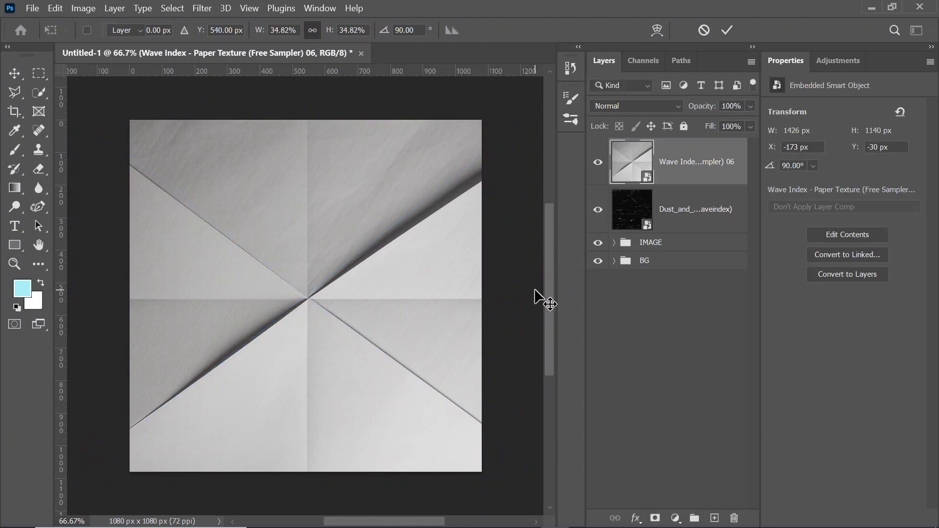
# Blend paper texture 06 with Color Burn and reduce its fill to 83%.
pyautogui.click(663, 105)
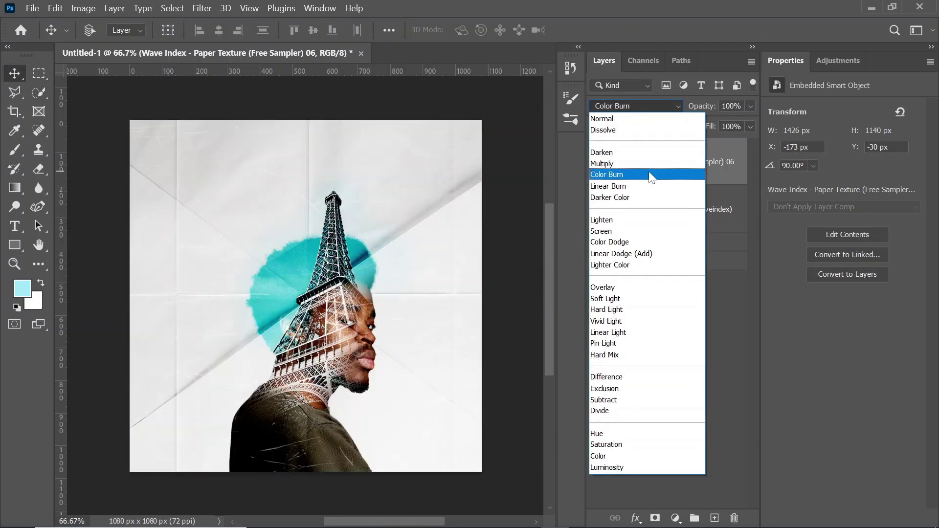
pyautogui.click(652, 176)
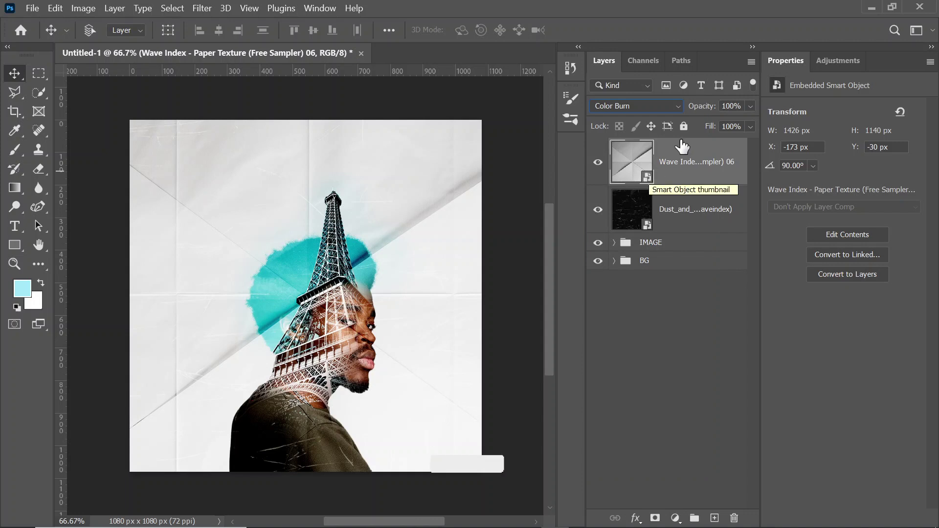
pyautogui.moveTo(709, 126)
pyautogui.mouseDown()
pyautogui.moveTo(692, 126)
pyautogui.moveTo(712, 126)
pyautogui.mouseUp()
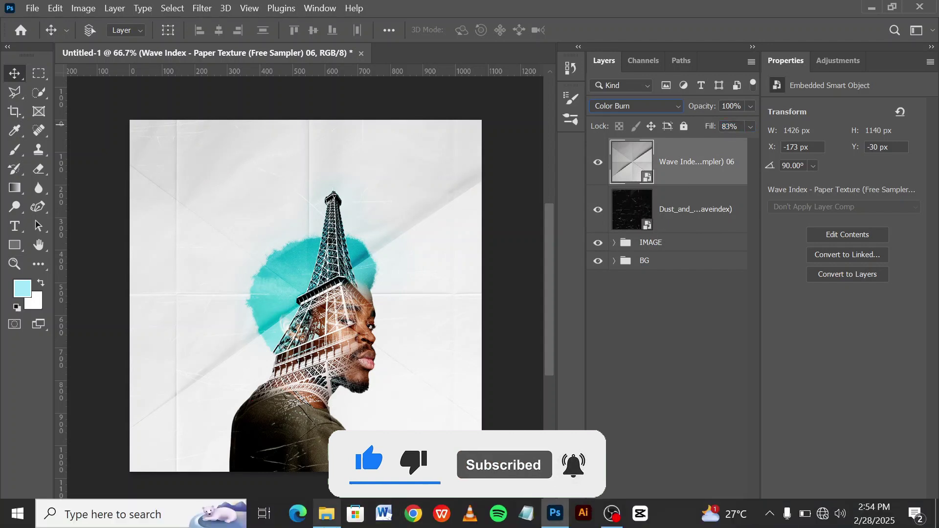
# Place Wave Index paper texture 04 on top of the layer stack, scaled to 34.79% to cover the canvas.
pyautogui.click(327, 514)
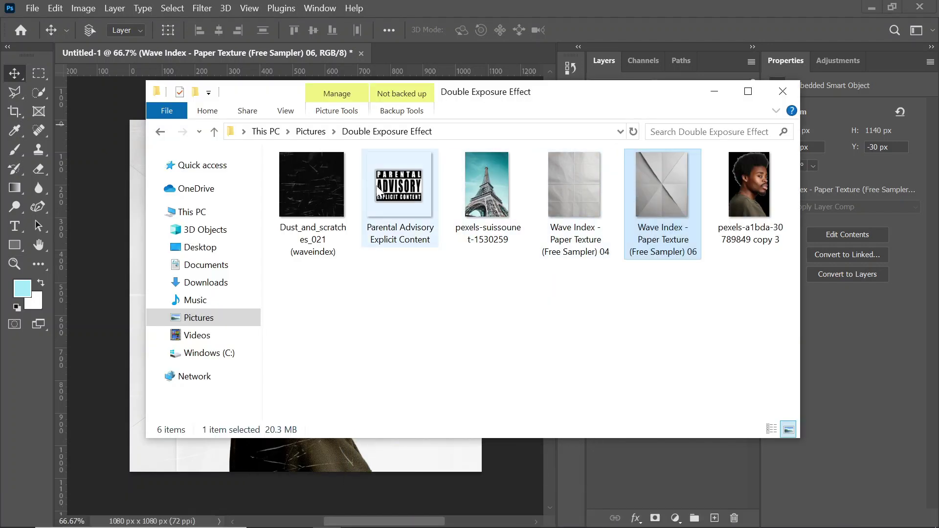
pyautogui.moveTo(572, 181); pyautogui.dragTo(432, 448)
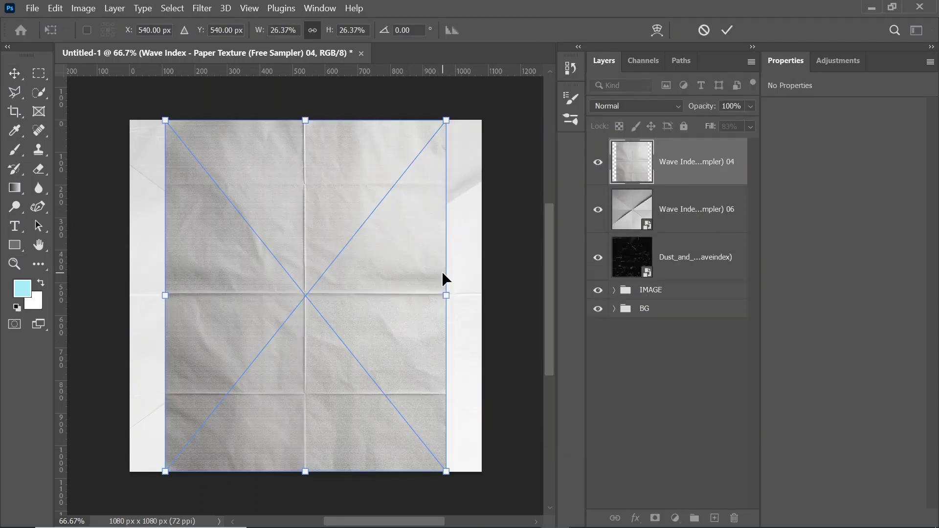
pyautogui.moveTo(447, 296); pyautogui.dragTo(492, 296)
pyautogui.press('Return')
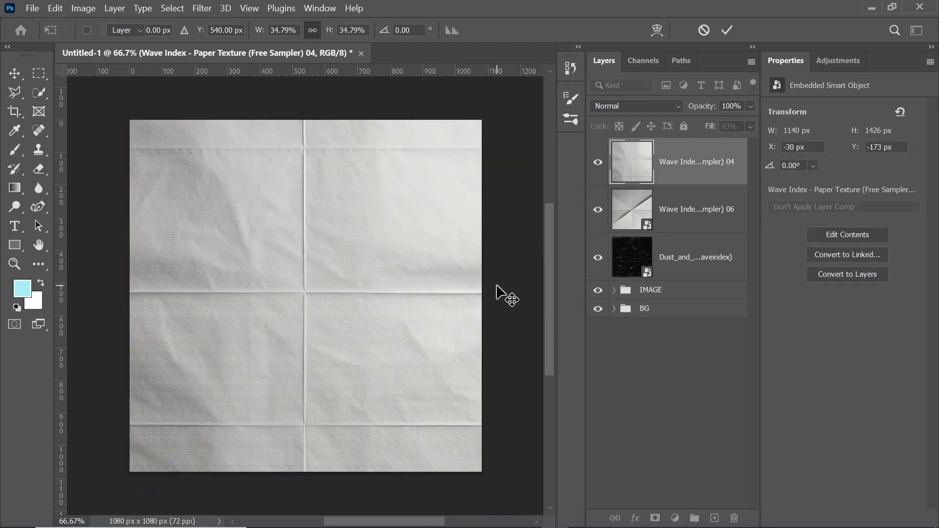
# Set the uppermost paper texture 04 to Multiply blending with 23% fill.
pyautogui.click(635, 106)
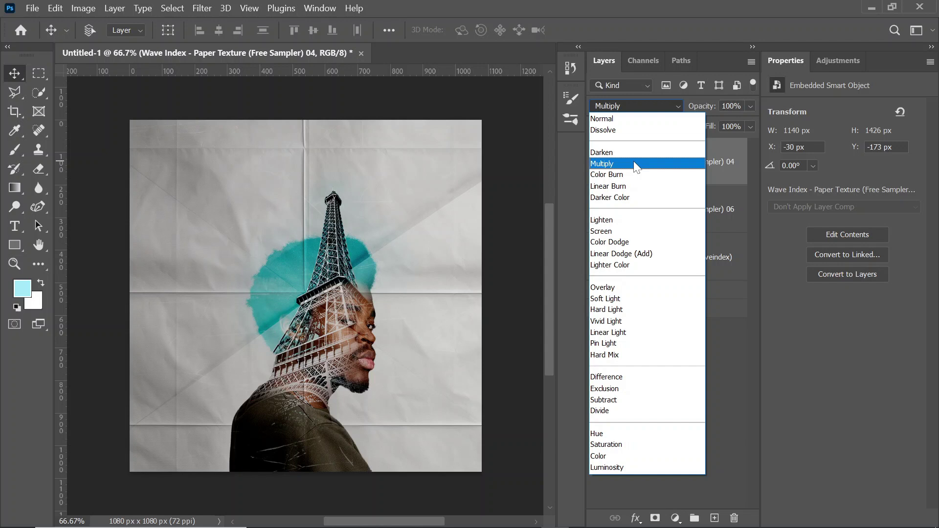
pyautogui.click(636, 164)
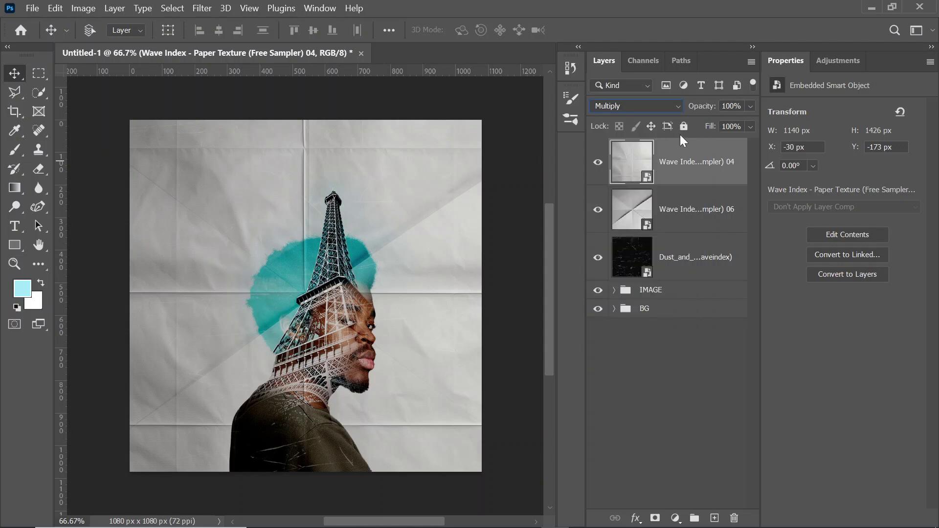
pyautogui.moveTo(709, 126); pyautogui.dragTo(694, 128)
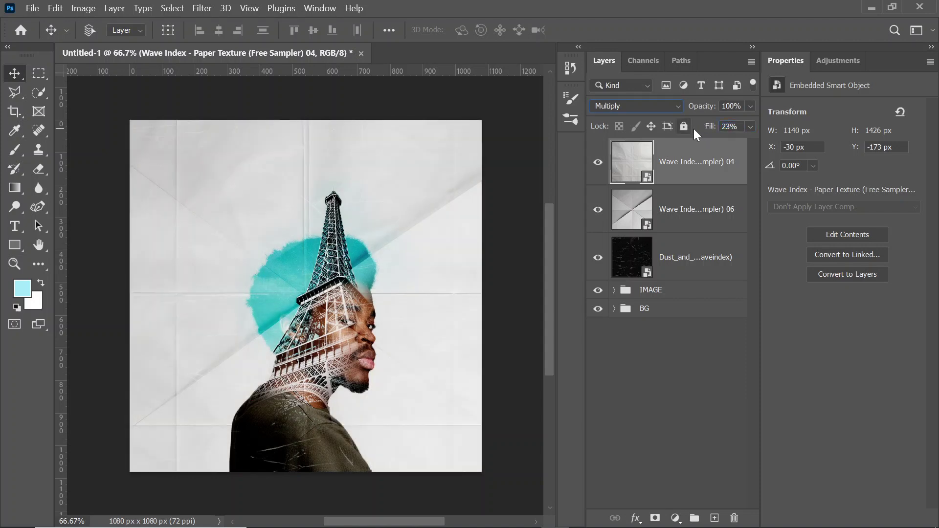
# Group the two paper textures and the scratches layer, and name the group TEXTURES.
pyautogui.click(674, 349)
pyautogui.click(695, 163)
pyautogui.keyDown('shift'); pyautogui.click(712, 262); pyautogui.keyUp('shift')
pyautogui.hotkey('ctrl', 'g')
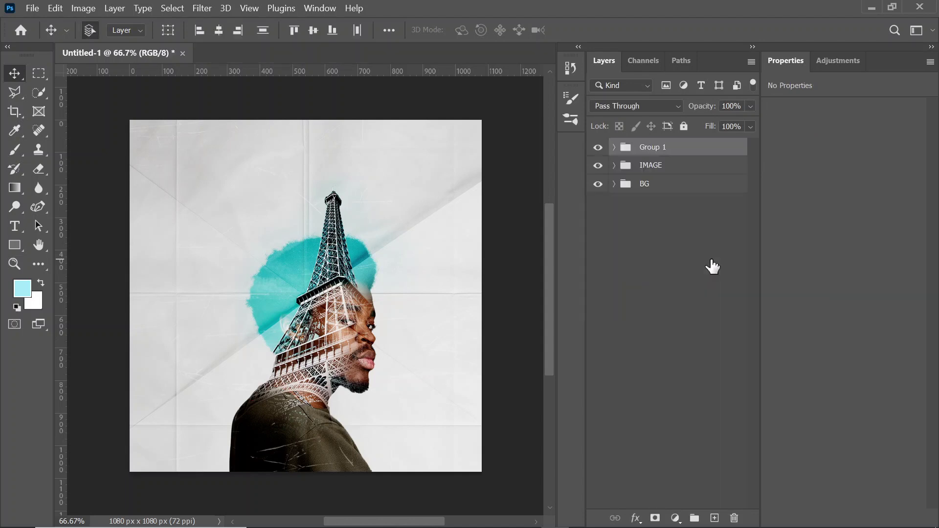
pyautogui.doubleClick(652, 146)
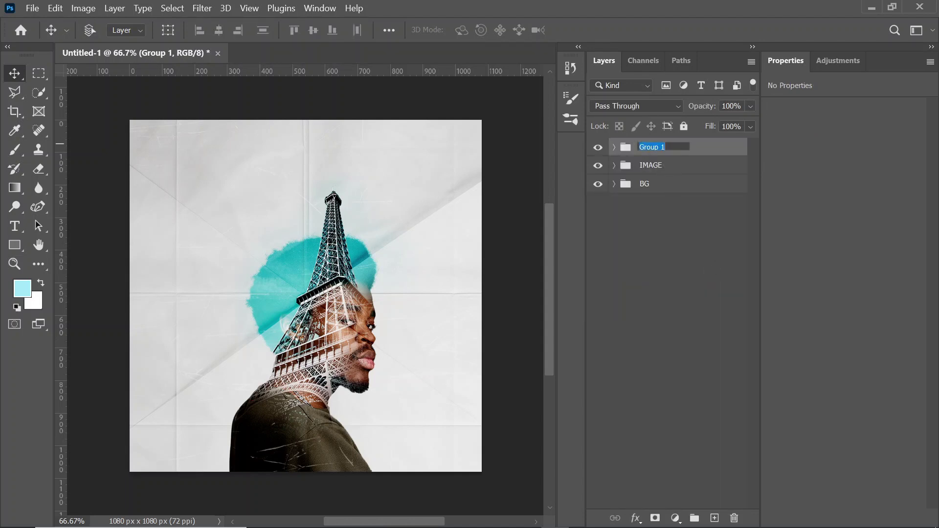
pyautogui.write('TEXTURES')
pyautogui.press('Return')
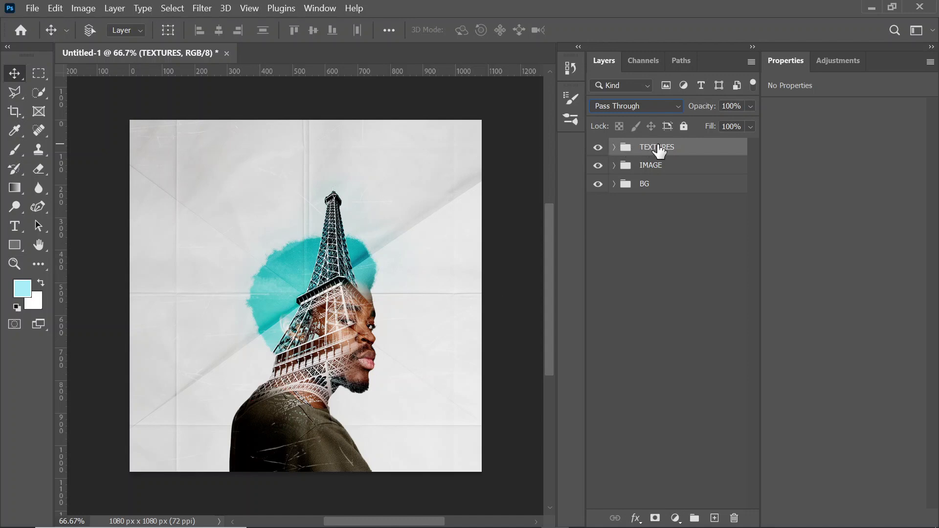
# Add the text "Night in Paris" in Poppins Regular 30 pt above the Eiffel Tower's tip.
pyautogui.click(15, 227)
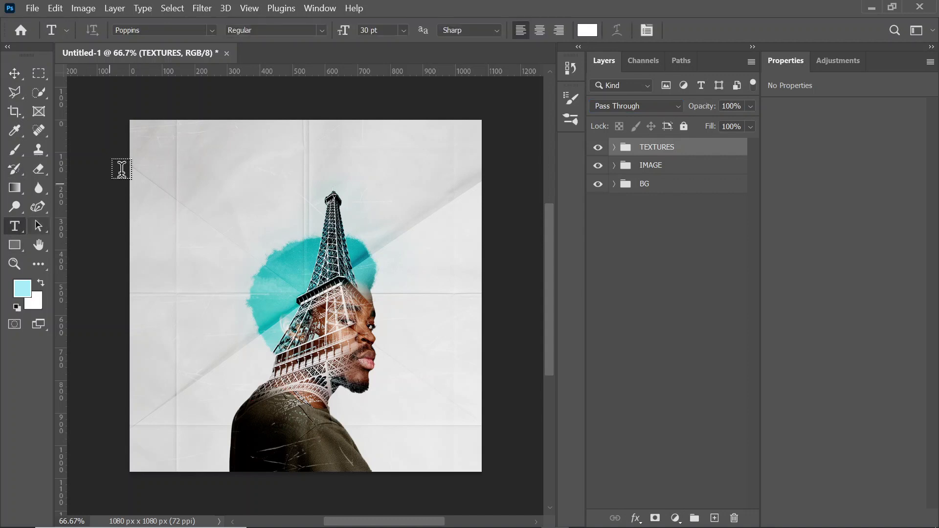
pyautogui.click(207, 161)
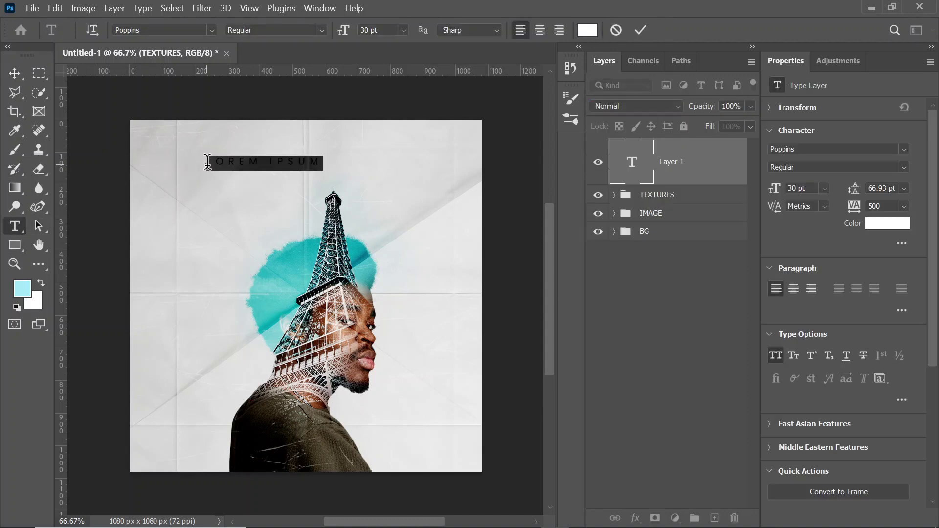
pyautogui.write('HT IN PARIS')
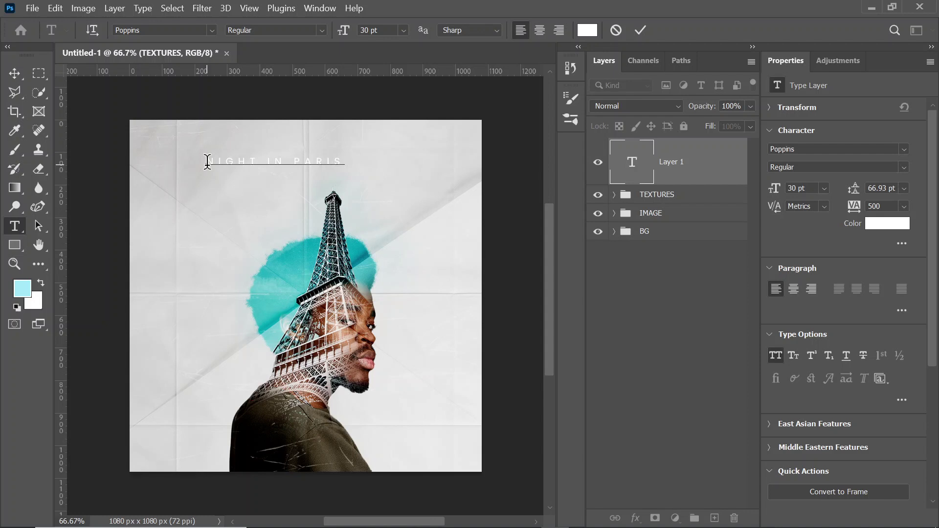
pyautogui.click(645, 24)
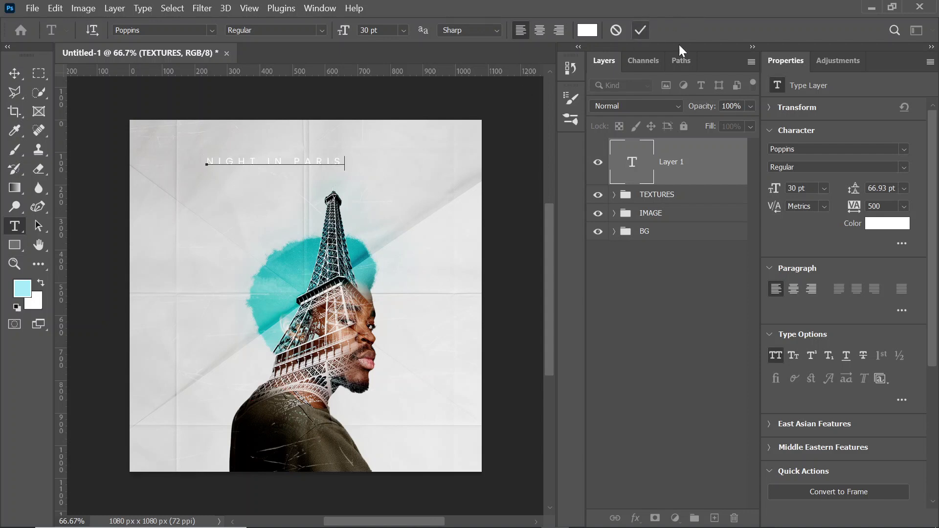
# Change the Night in Paris text color to black (#000000).
pyautogui.click(892, 237)
pyautogui.moveTo(572, 370); pyautogui.dragTo(488, 454)
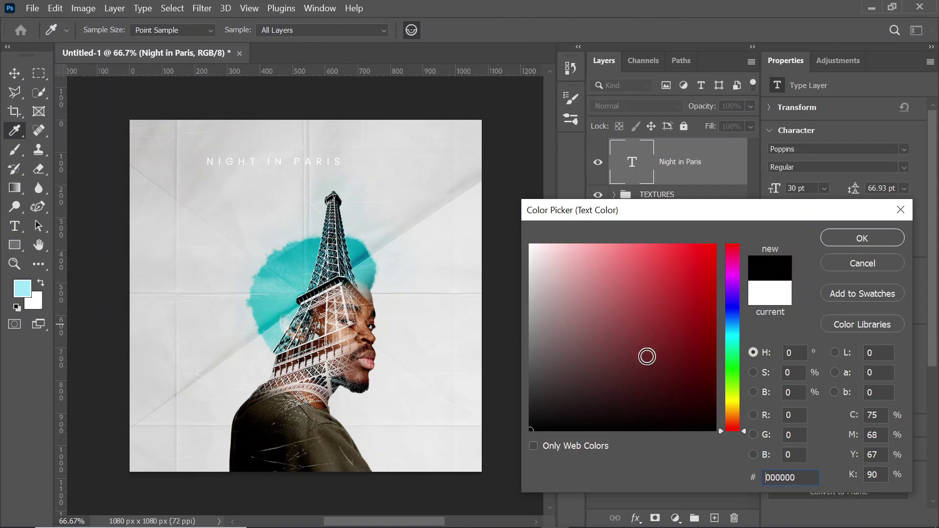
pyautogui.click(834, 234)
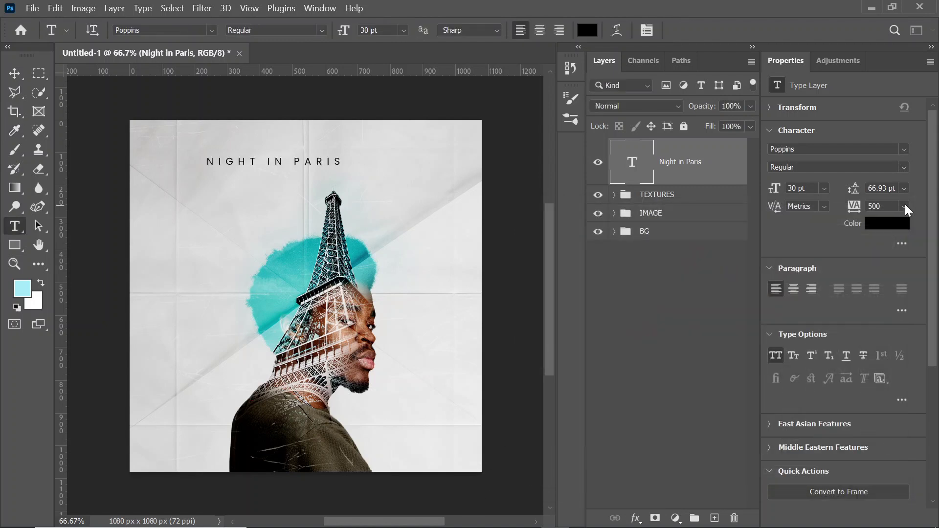
# Set the title text's tracking to 0 and its font size to 128 pt.
pyautogui.click(904, 206)
pyautogui.click(888, 293)
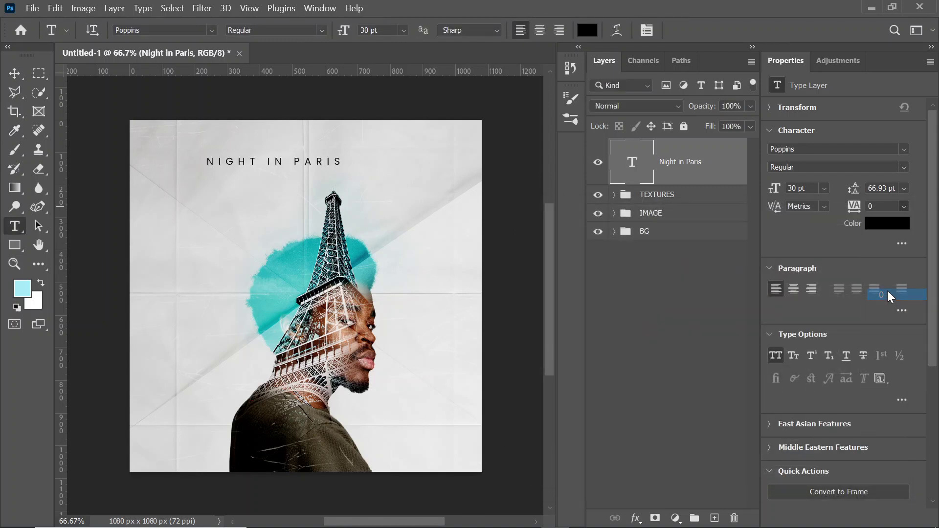
pyautogui.click(805, 186)
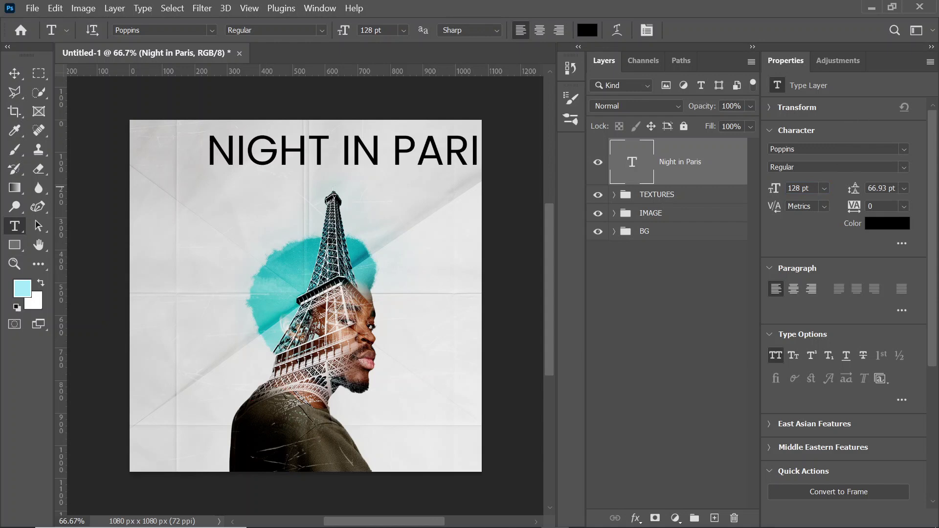
# Change the title's font to Northwell Regular.
pyautogui.click(903, 148)
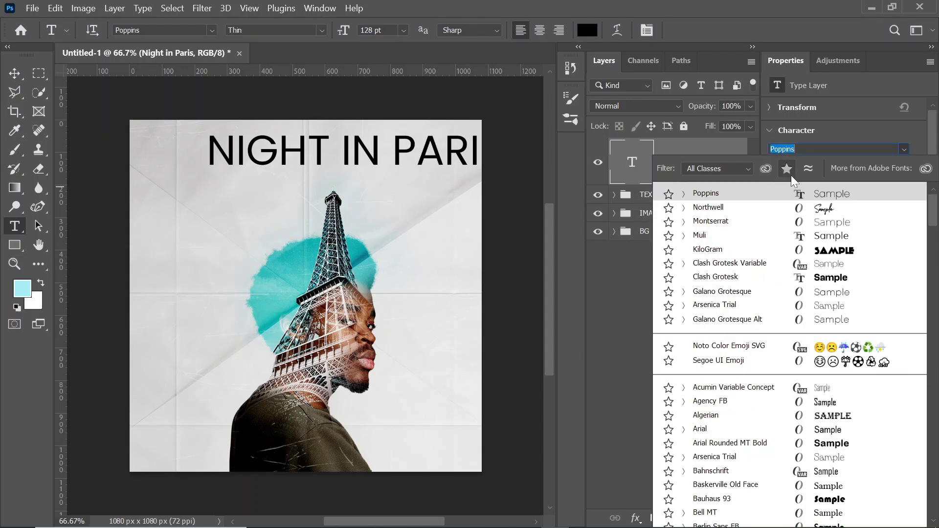
pyautogui.press('Right')
pyautogui.click(734, 206)
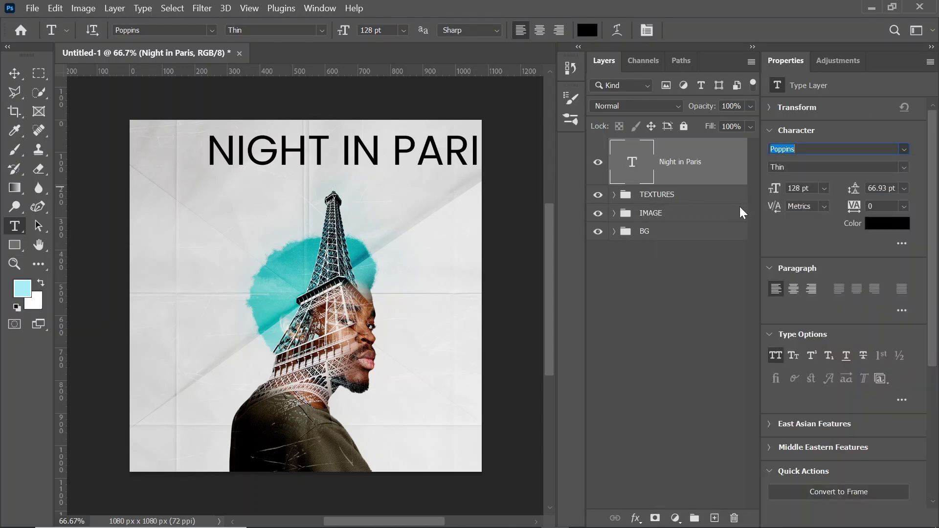
pyautogui.click(906, 149)
pyautogui.press('Down')
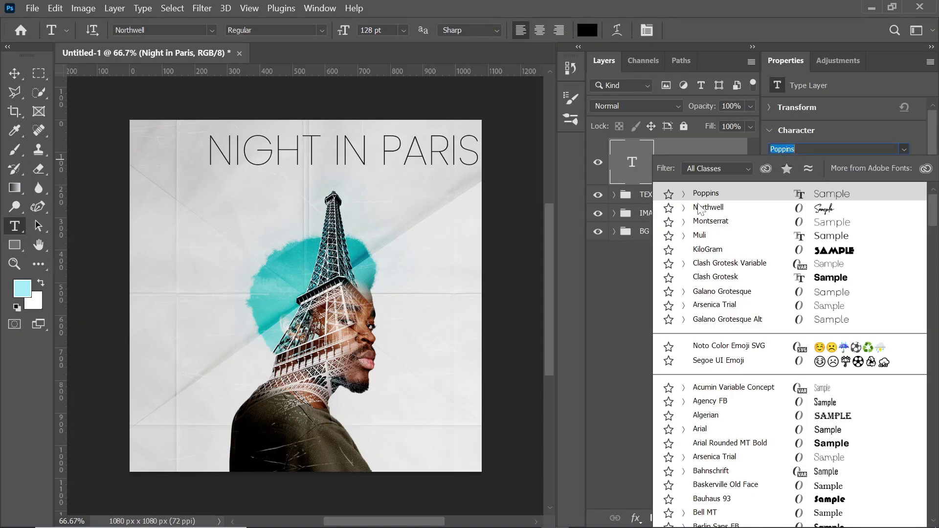
pyautogui.click(708, 208)
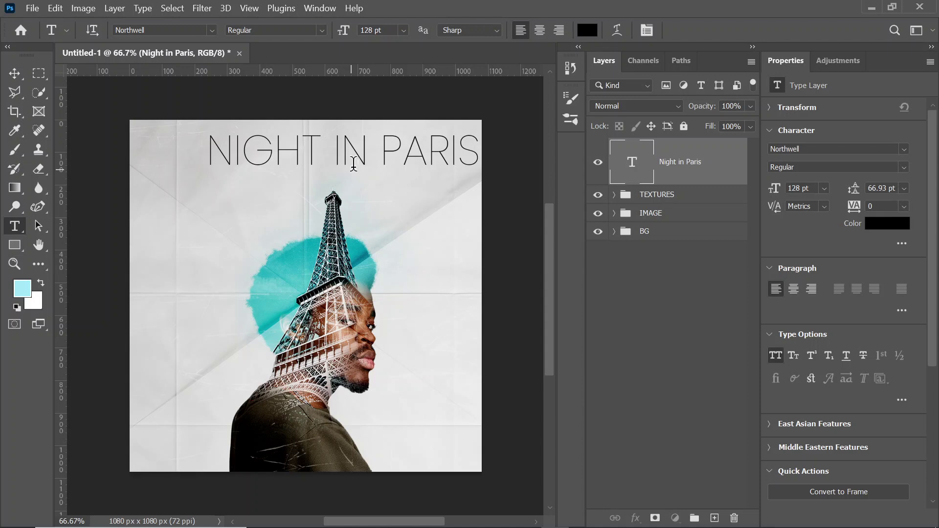
pyautogui.press('v')
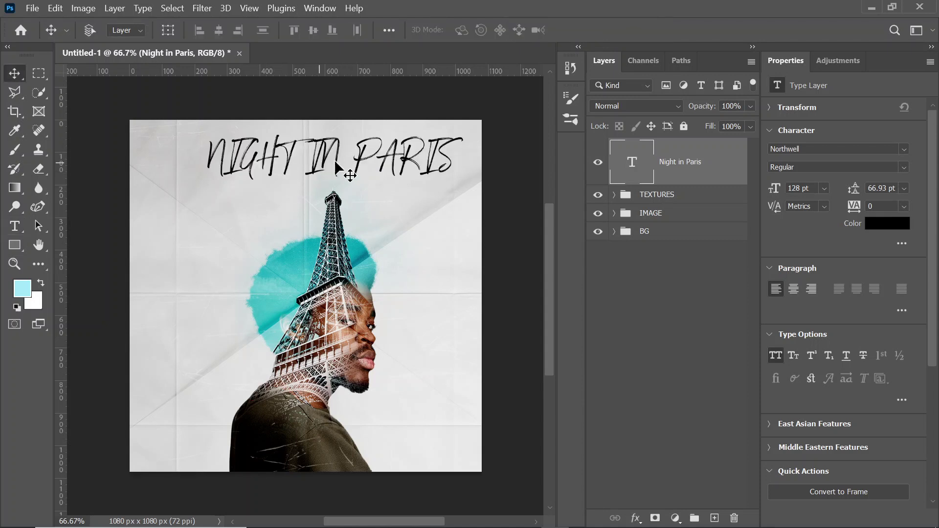
# Turn off All Caps for the Night in Paris title and center it horizontally on the canvas above the tower.
pyautogui.click(774, 353)
pyautogui.moveTo(304, 166); pyautogui.dragTo(325, 186)
pyautogui.click(389, 30)
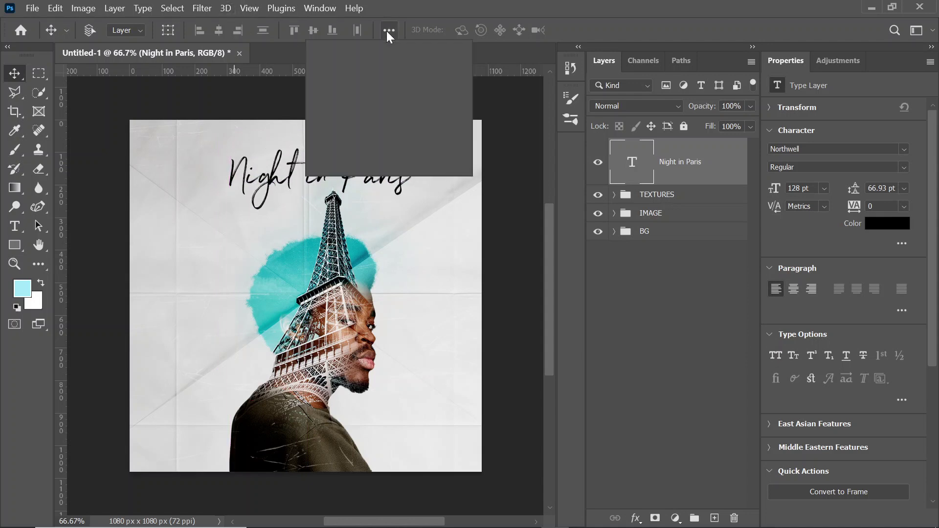
pyautogui.click(429, 163)
pyautogui.click(430, 187)
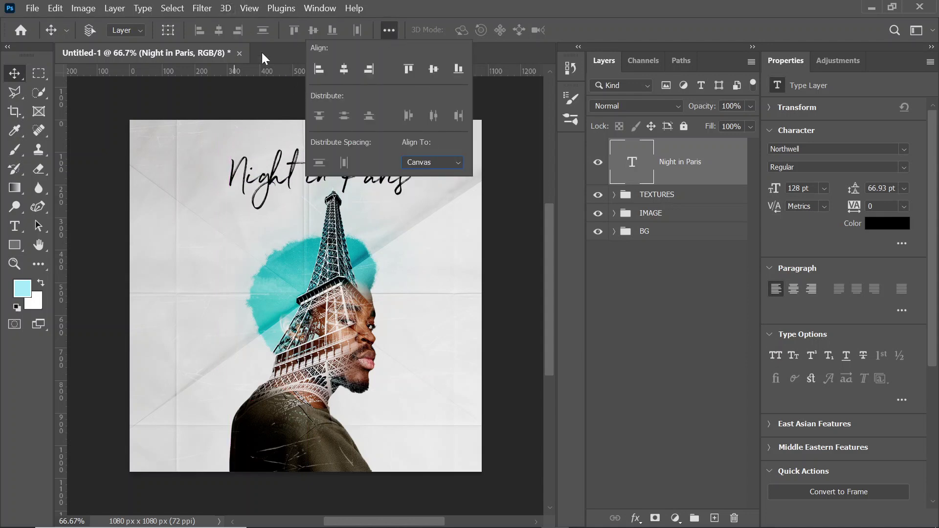
pyautogui.click(221, 30)
pyautogui.click(222, 30)
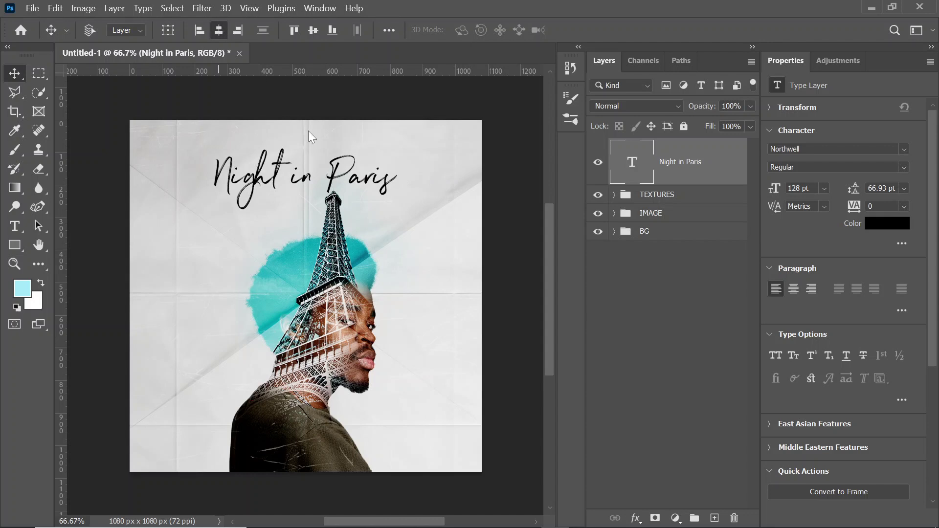
# Nudge the title slightly upward to leave a gap above the Eiffel Tower's tip.
pyautogui.press('Up')
pyautogui.press('Up')
pyautogui.press('Up')
pyautogui.press('Up')
pyautogui.press('Up')
pyautogui.press('Up')
pyautogui.press('Up')
pyautogui.press('Up')
pyautogui.press('Up')
pyautogui.press('Up')
pyautogui.press('Up')
pyautogui.press('Up')
pyautogui.press('Up')
pyautogui.press('Up')
pyautogui.press('Up')
pyautogui.press('Up')
pyautogui.press('Up')
pyautogui.press('Up')
pyautogui.press('Up')
pyautogui.press('Up')
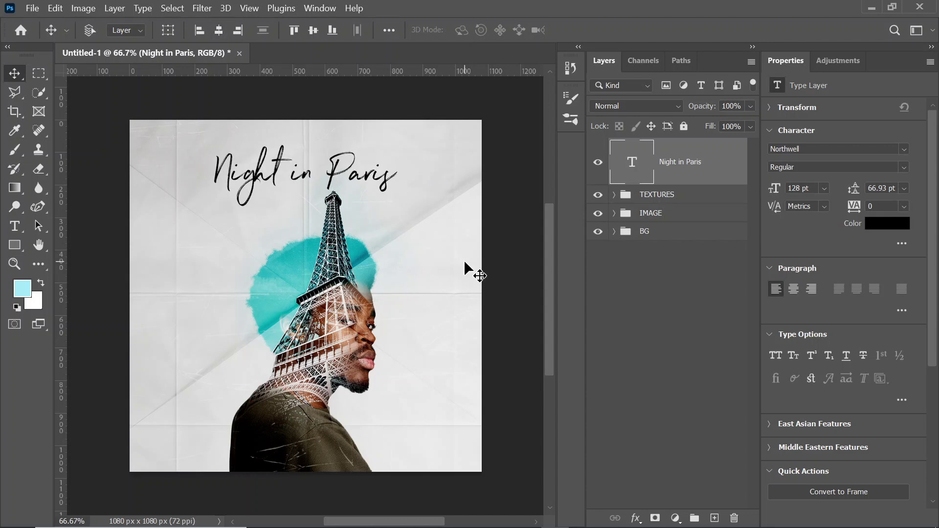
pyautogui.press('Up')
pyautogui.press('Up')
pyautogui.press('Up')
pyautogui.press('Up')
pyautogui.press('Up')
pyautogui.press('Up')
pyautogui.press('Up')
pyautogui.press('Up')
pyautogui.press('Up')
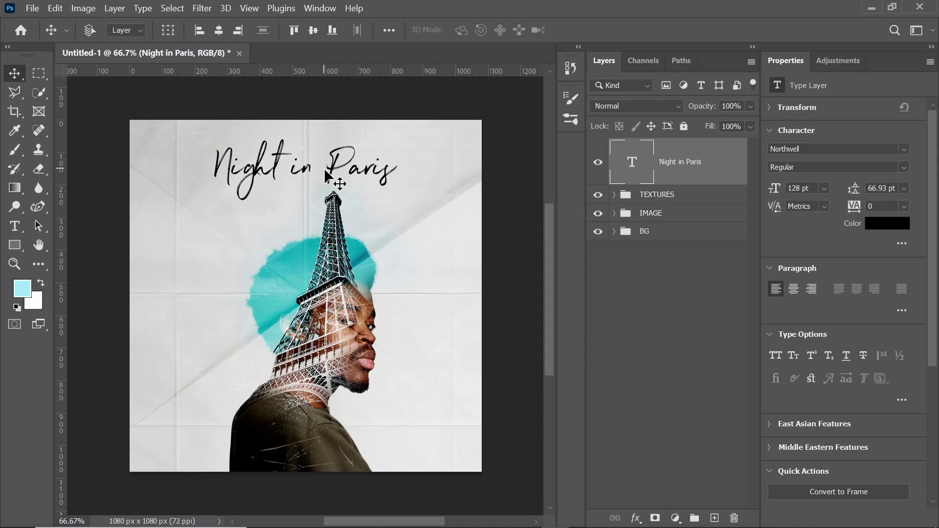
# Duplicate the Night in Paris text layer seven times in place, stacking the copies over the original.
pyautogui.scroll(5, 307, 174)
pyautogui.scroll(2, 307, 174)
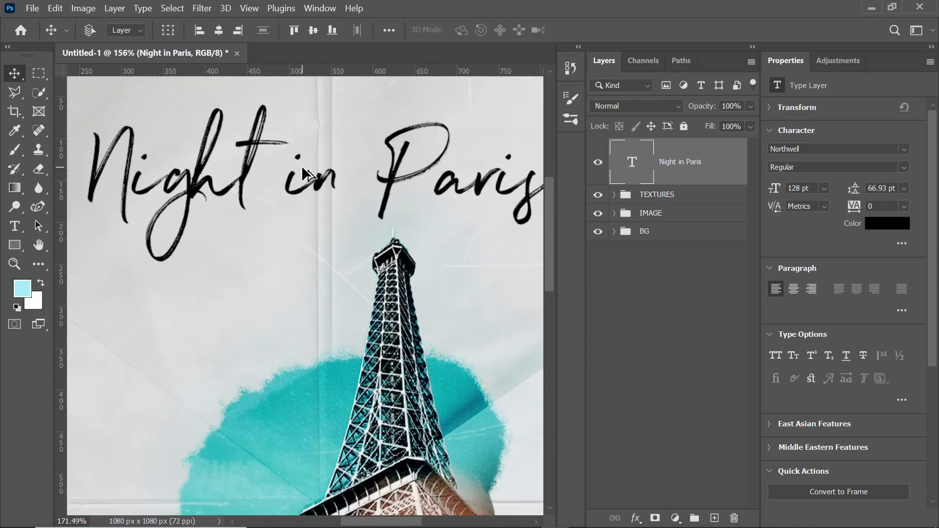
pyautogui.scroll(-5, 313, 175)
pyautogui.scroll(1, 315, 175)
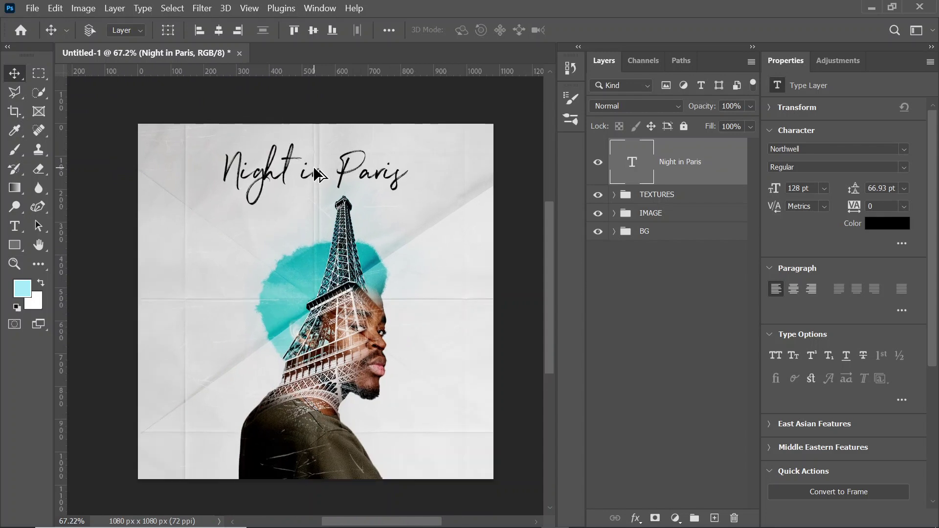
pyautogui.press('ctrl')
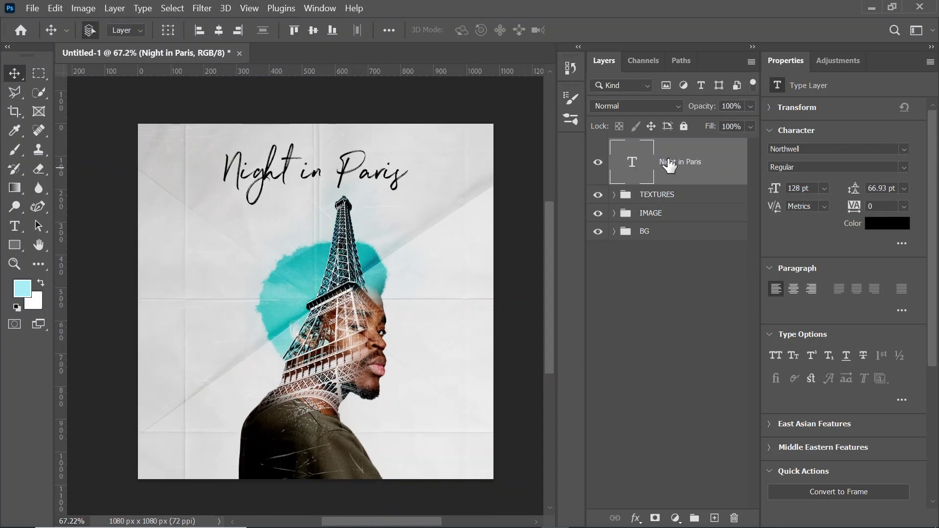
pyautogui.hotkey('ctrl', 'j')
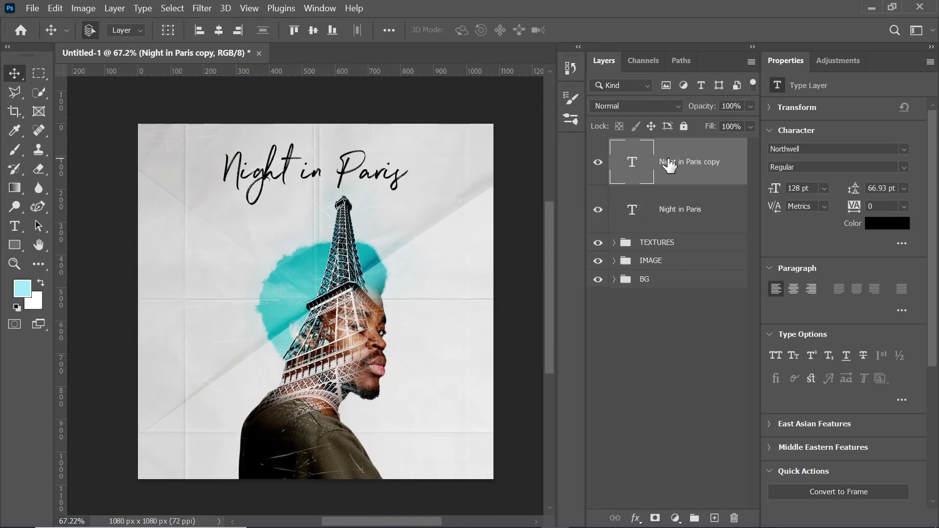
pyautogui.hotkey('ctrl', 'j')
pyautogui.hotkey('ctrl', 'j')
pyautogui.hotkey('ctrl', 'j')
pyautogui.hotkey('ctrl', 'j')
pyautogui.hotkey('ctrl', 'j')
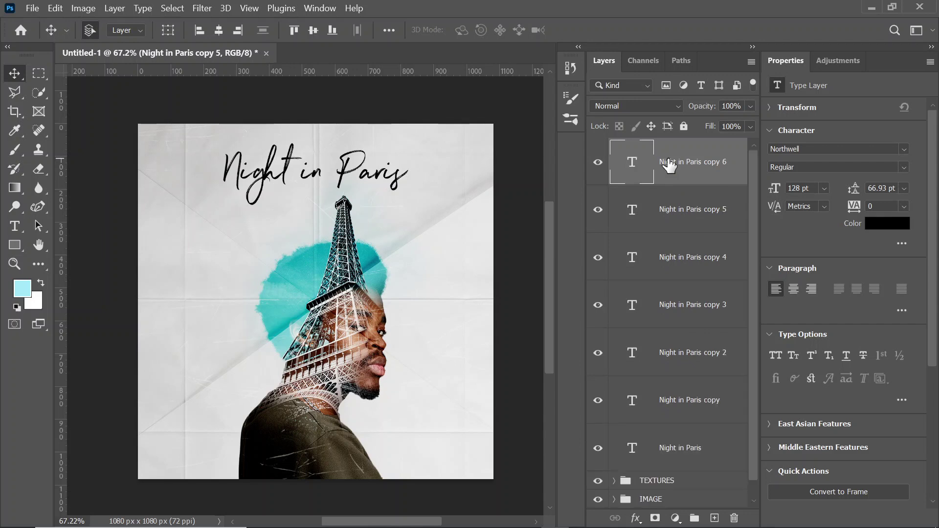
pyautogui.hotkey('ctrl', 'j')
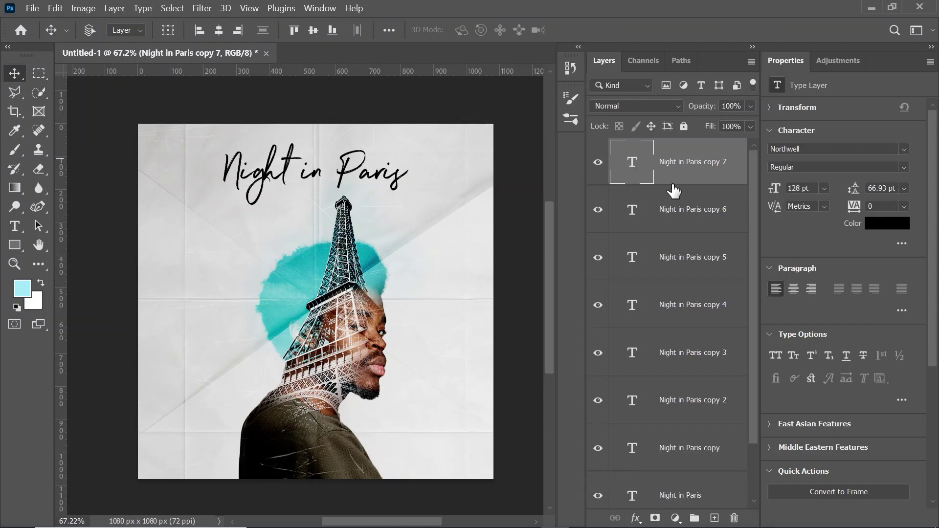
# Group the original Night in Paris text layer with all its copies and name the group TITLE.
pyautogui.scroll(-3, 687, 243)
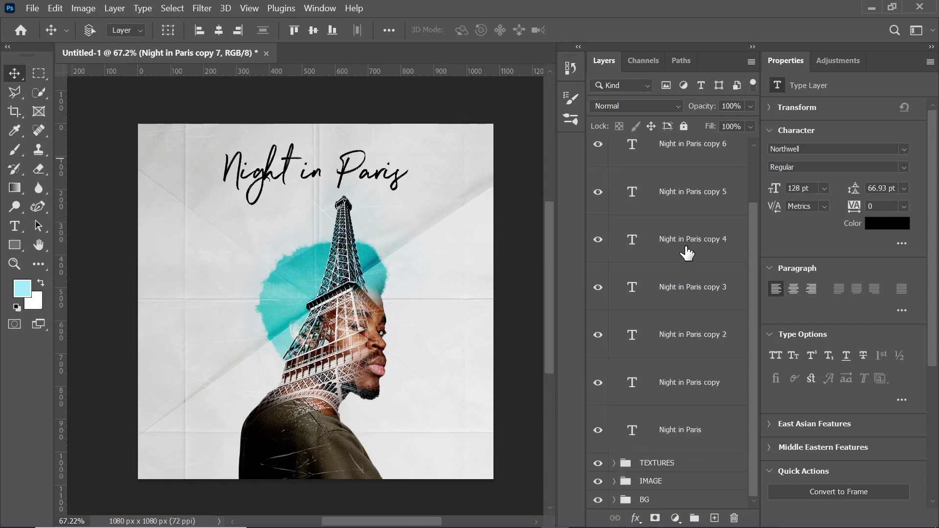
pyautogui.keyDown('shift'); pyautogui.click(702, 431); pyautogui.keyUp('shift')
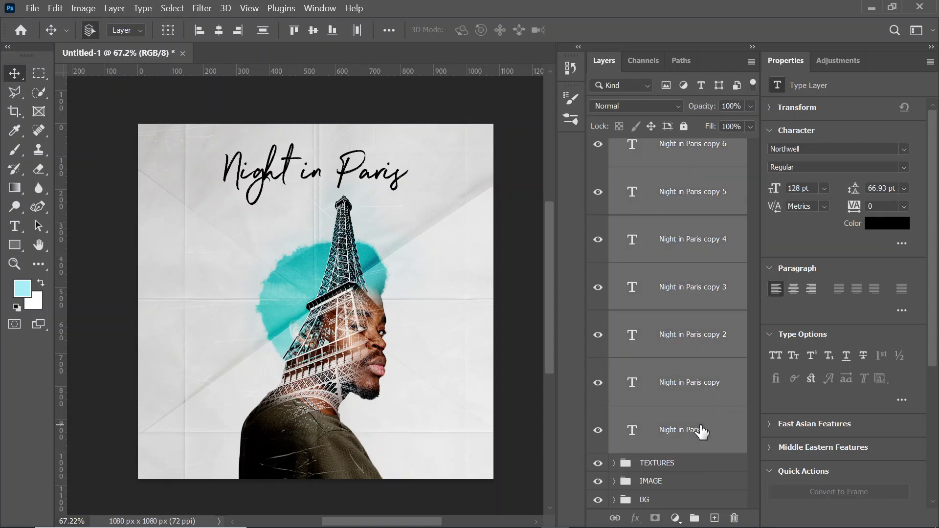
pyautogui.hotkey('ctrl', 'g')
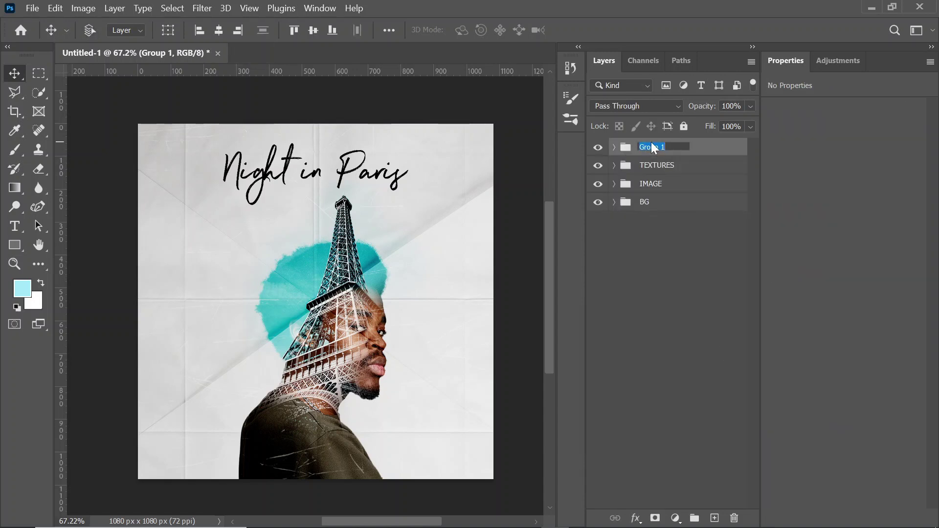
pyautogui.write('TITLE')
pyautogui.press('Return')
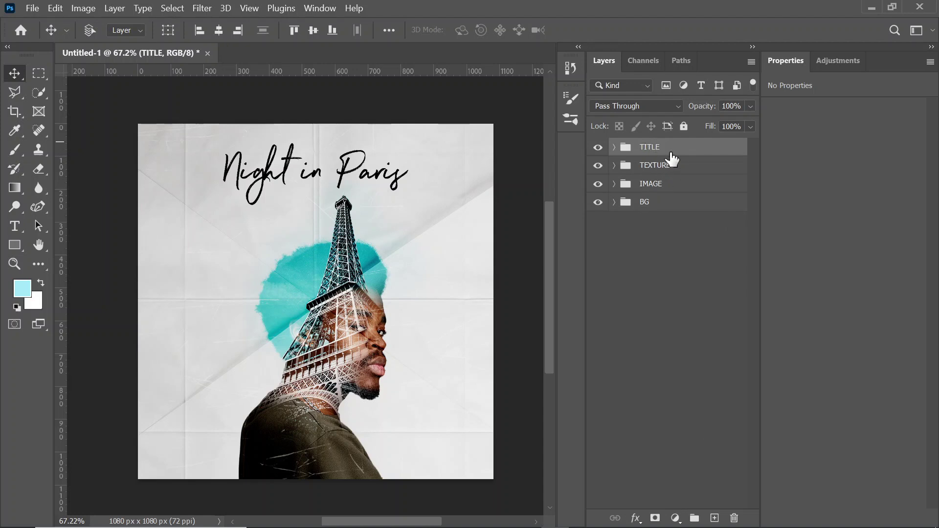
# Add a text line with the artist's name in capitals over the lower part of the man's shirt.
pyautogui.click(14, 226)
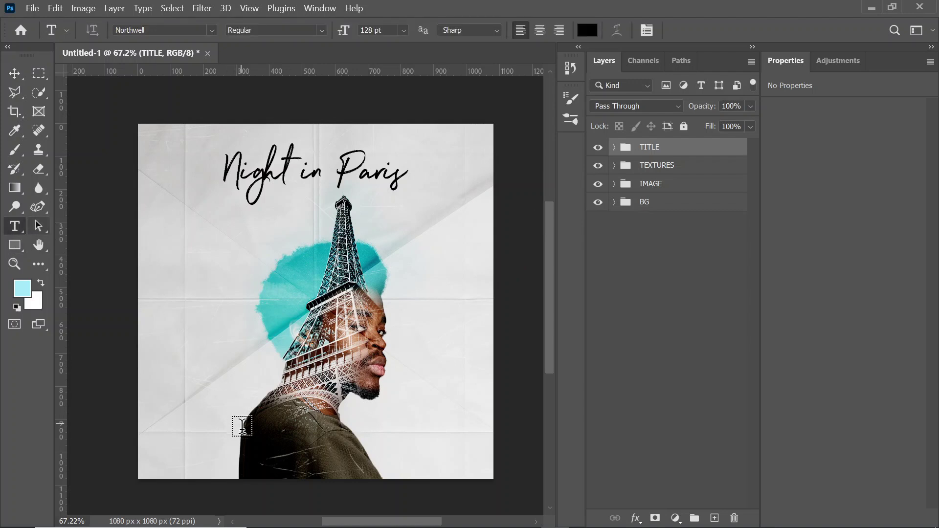
pyautogui.click(256, 456)
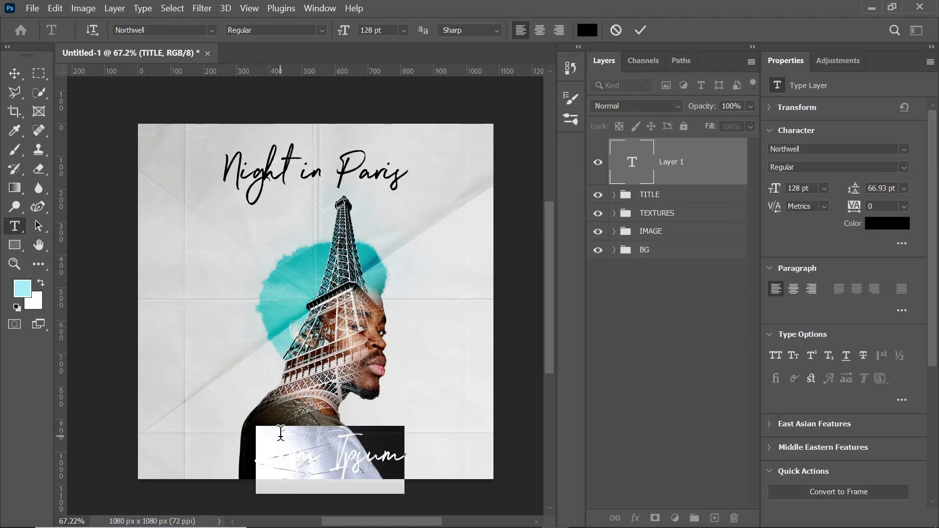
pyautogui.press('BackSpace')
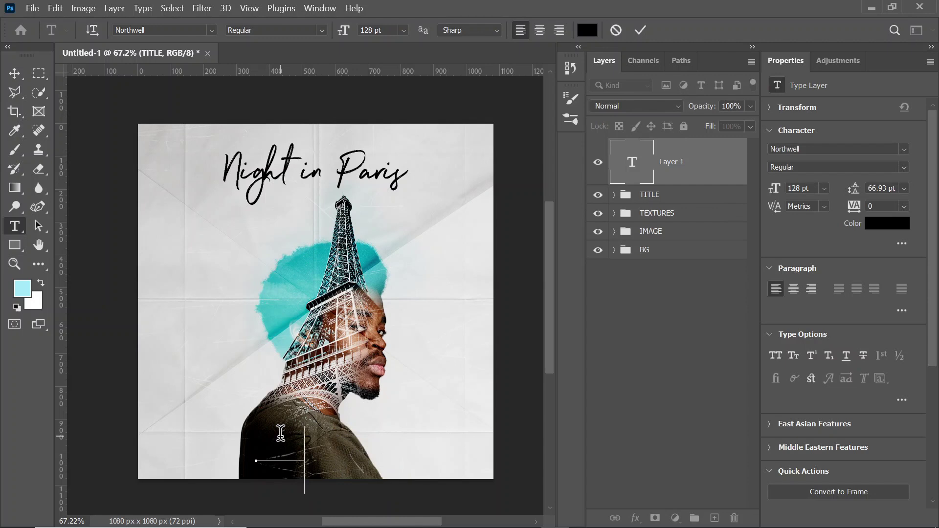
pyautogui.write('l')
pyautogui.write('B')
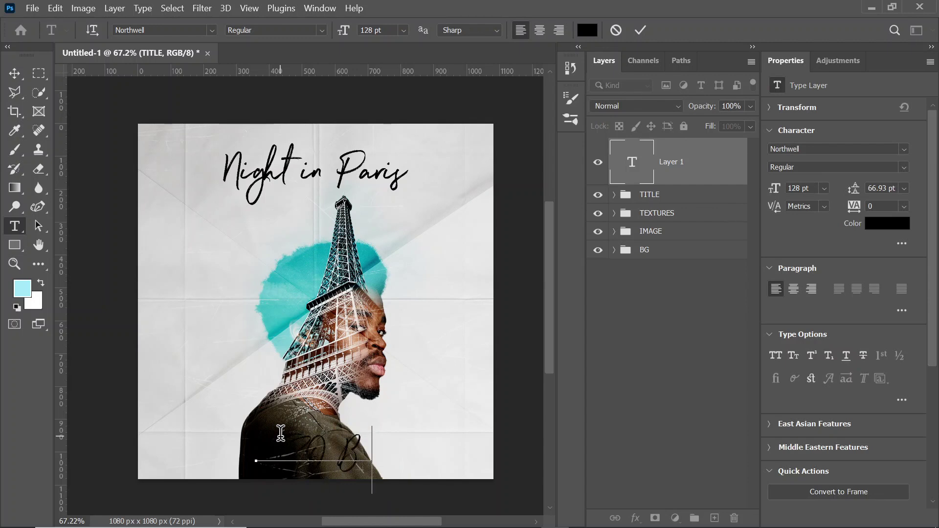
pyautogui.write('LEDE')
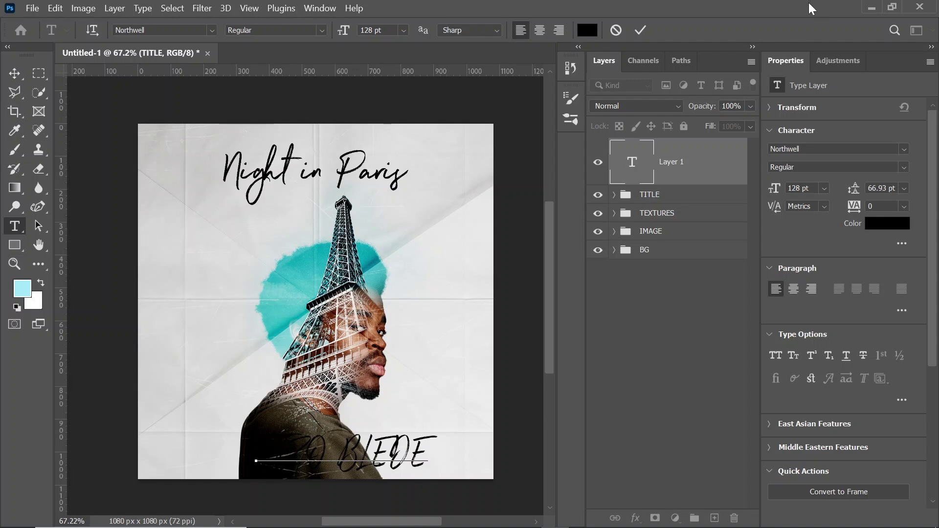
pyautogui.click(642, 30)
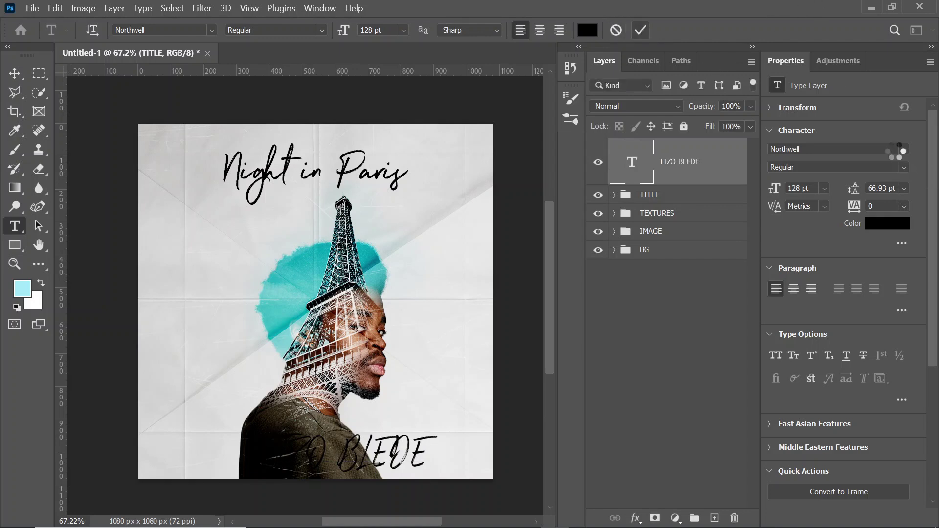
# Change the artist name's font to Poppins Regular and set its tracking to 500.
pyautogui.click(903, 149)
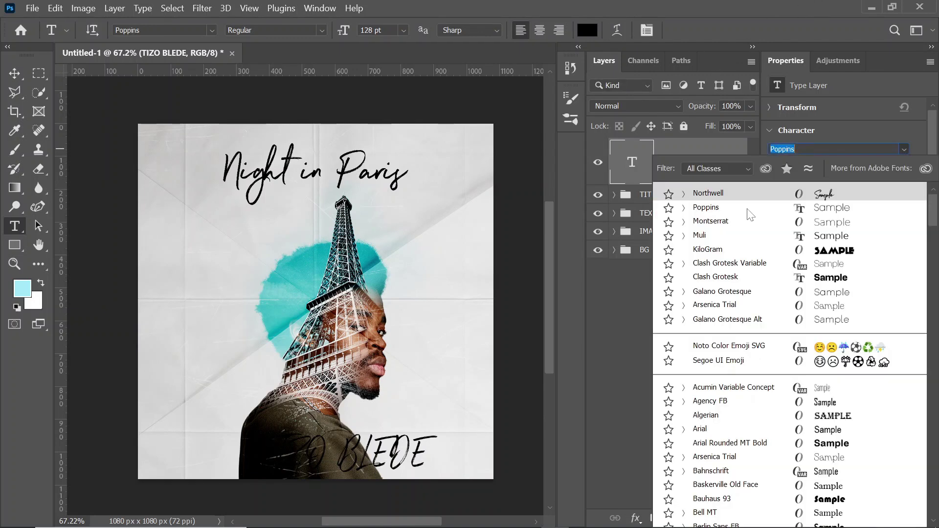
pyautogui.click(771, 208)
pyautogui.press('Return')
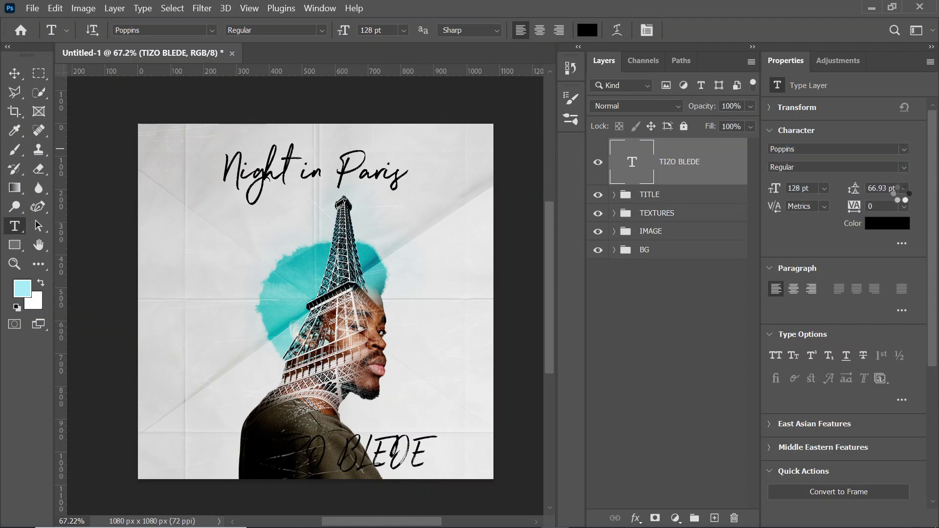
pyautogui.click(904, 207)
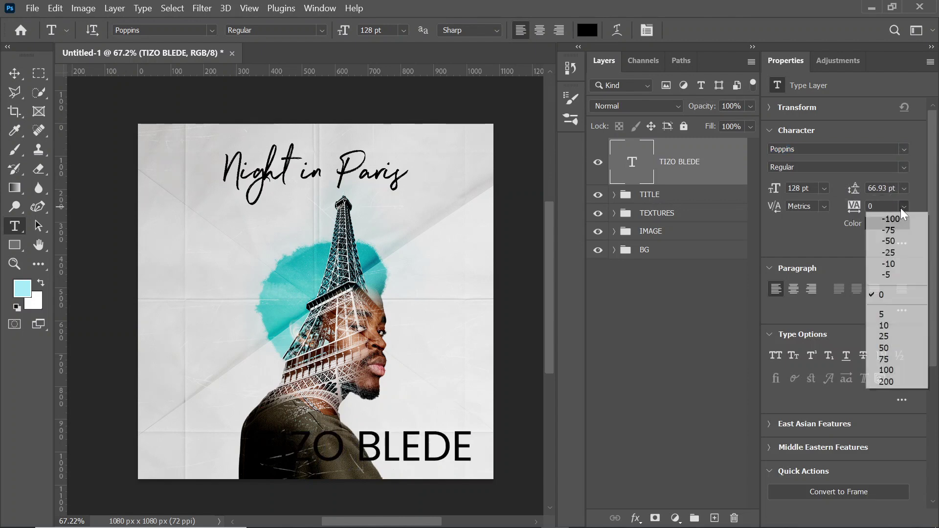
pyautogui.click(884, 372)
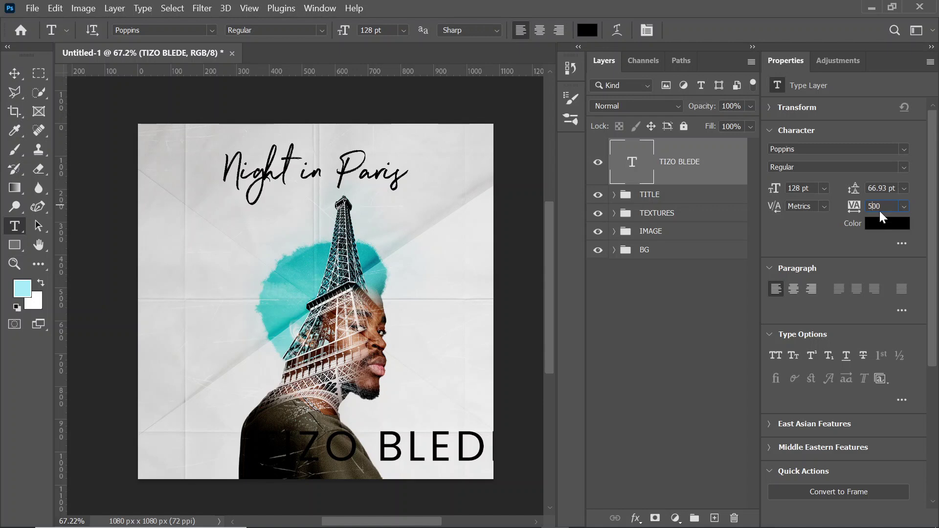
pyautogui.write('5')
pyautogui.press('Return')
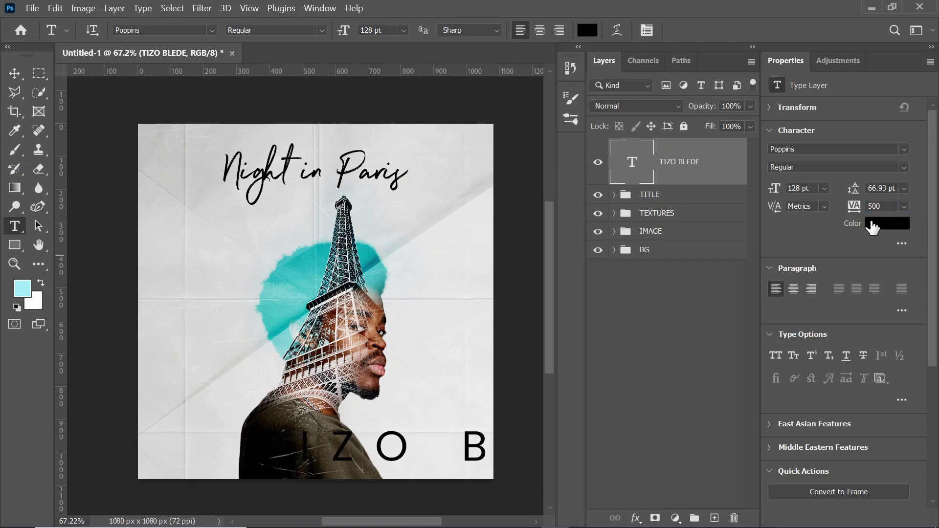
# Change the artist name's text color to white (#ffffff).
pyautogui.click(872, 225)
pyautogui.write('ffffff')
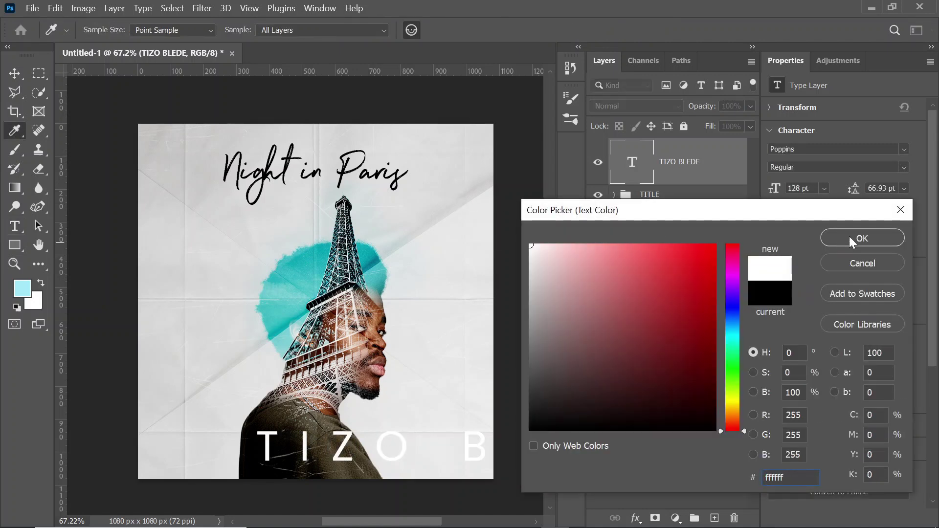
pyautogui.click(849, 237)
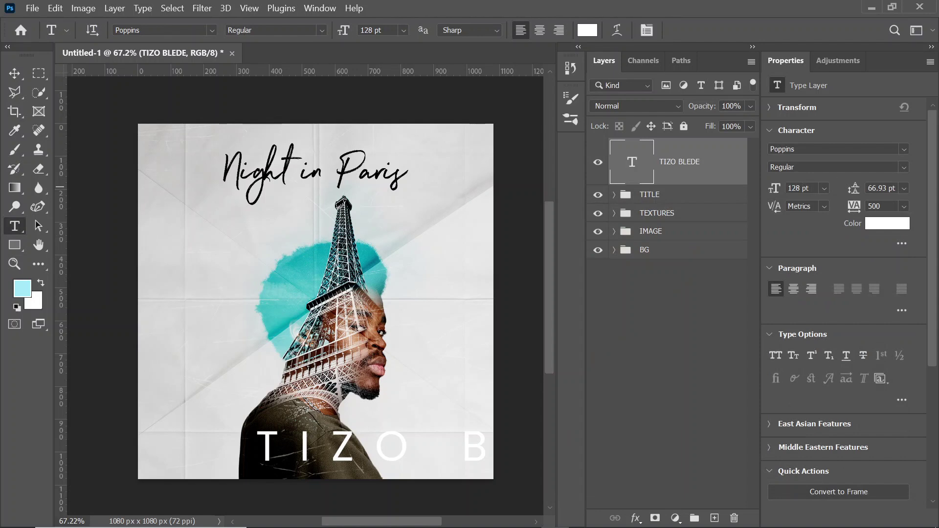
# Set the artist name's font size to 30 pt and shift it slightly right on the man's shirt.
pyautogui.click(824, 188)
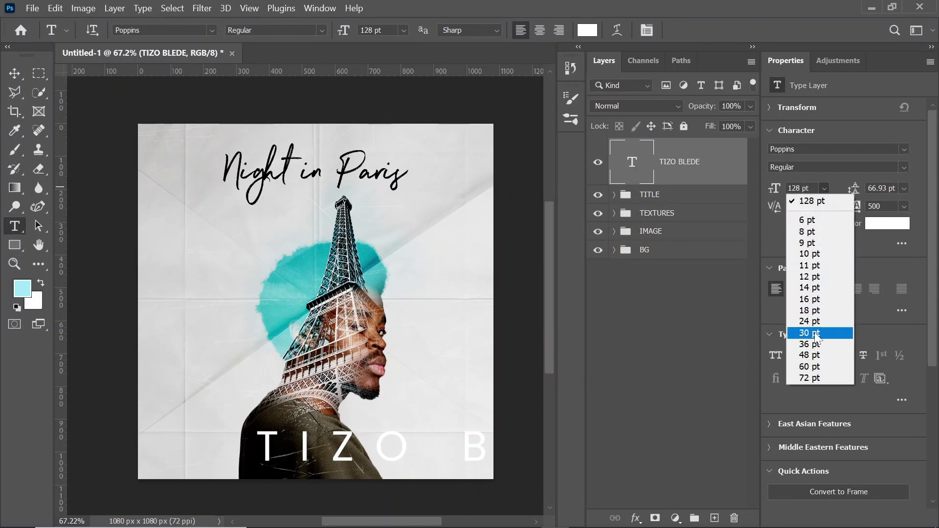
pyautogui.click(794, 331)
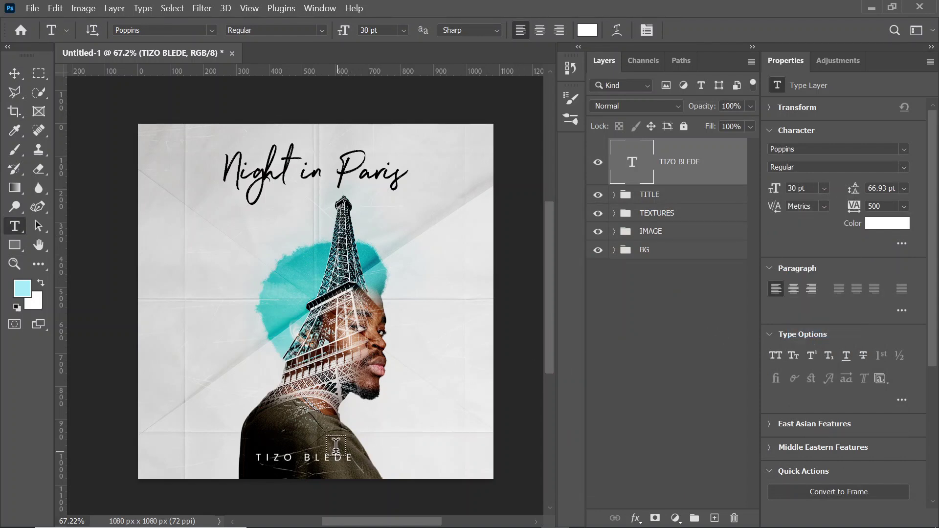
pyautogui.press('v')
pyautogui.moveTo(303, 457); pyautogui.dragTo(313, 462)
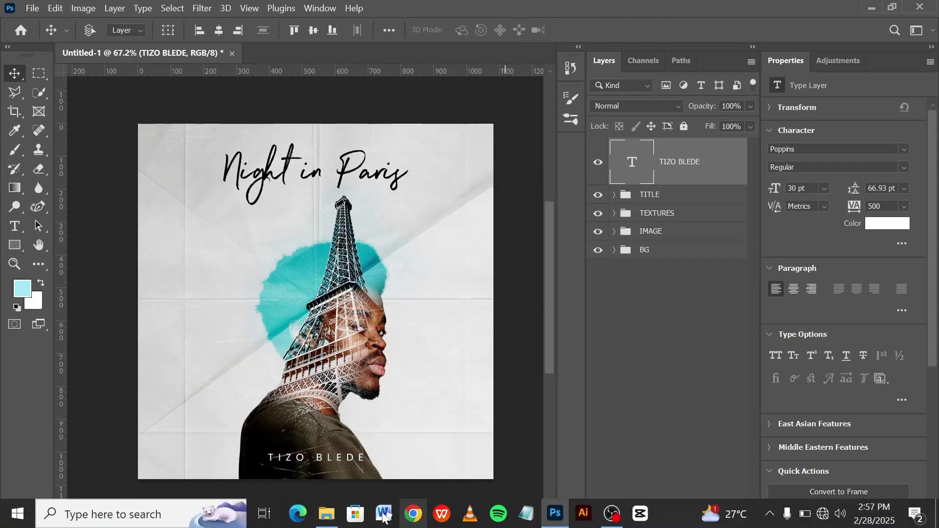
# Place the Parental Advisory Explicit Content image from the Double Exposure Effect folder into the artwork and scale it to about 42%.
pyautogui.click(327, 518)
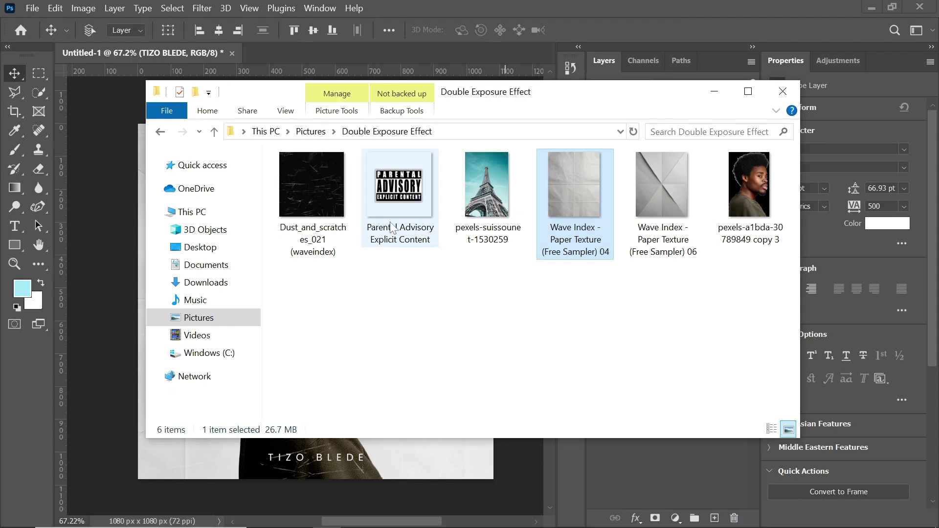
pyautogui.click(397, 207)
pyautogui.moveTo(397, 207); pyautogui.dragTo(424, 450)
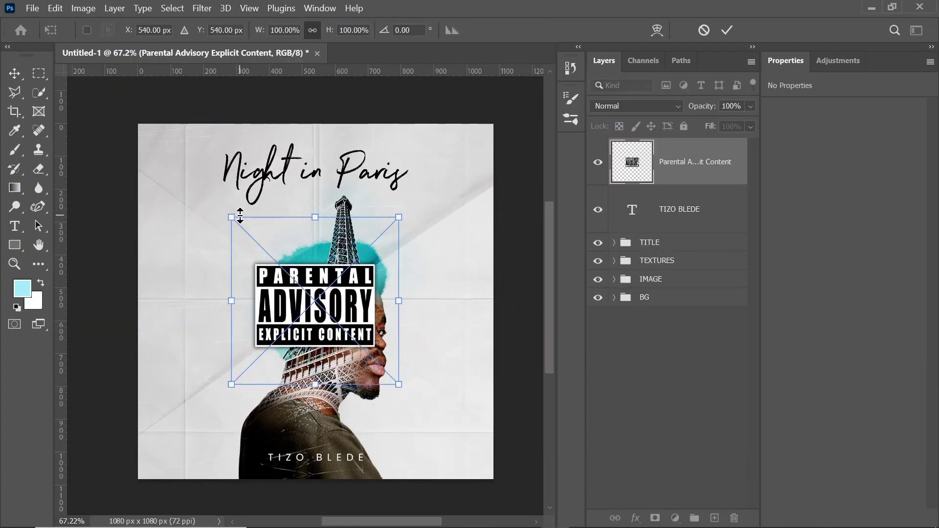
pyautogui.moveTo(231, 217); pyautogui.dragTo(329, 315)
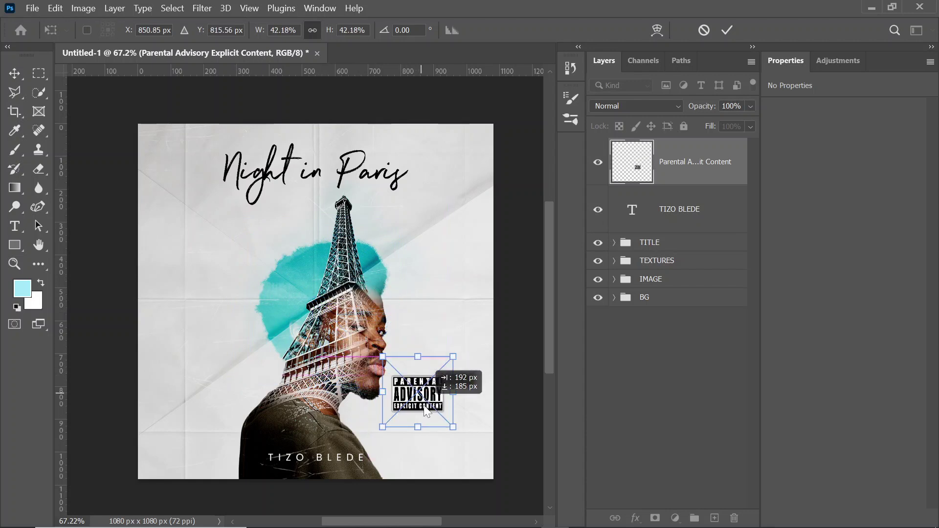
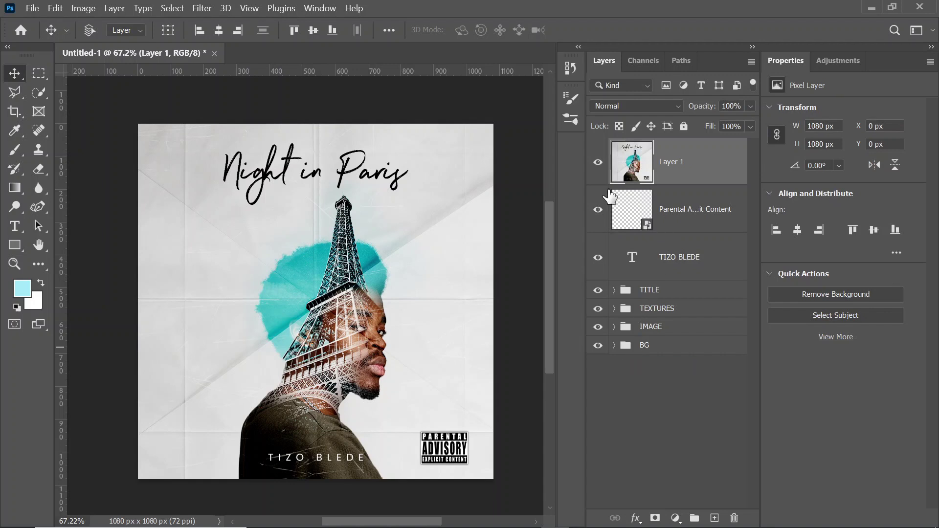
# Convert the merged Layer 1 at the top of the layer stack to a smart object.
pyautogui.rightClick(641, 149)
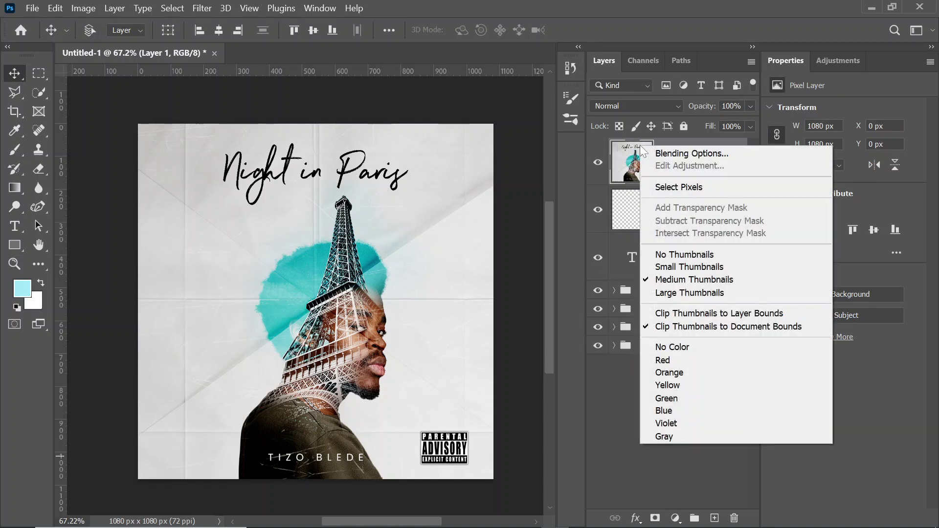
pyautogui.click(732, 141)
pyautogui.rightClick(718, 157)
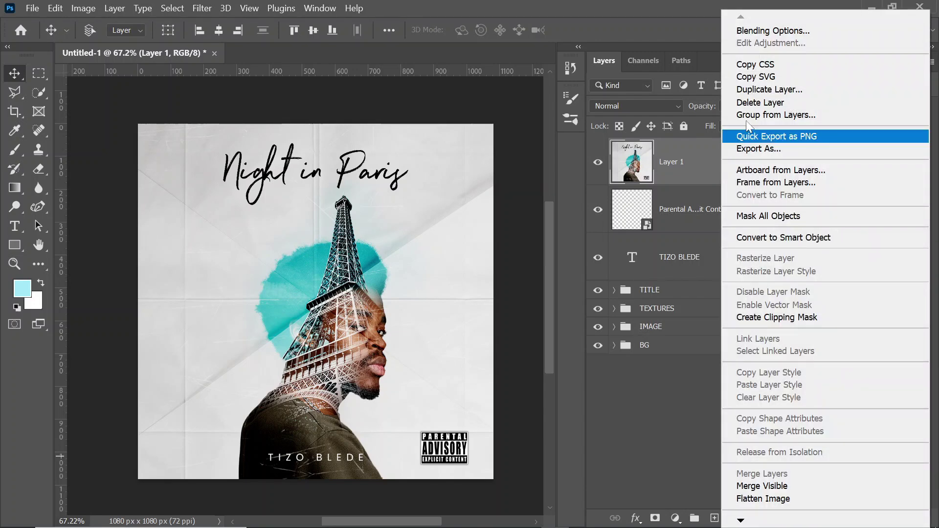
pyautogui.click(759, 237)
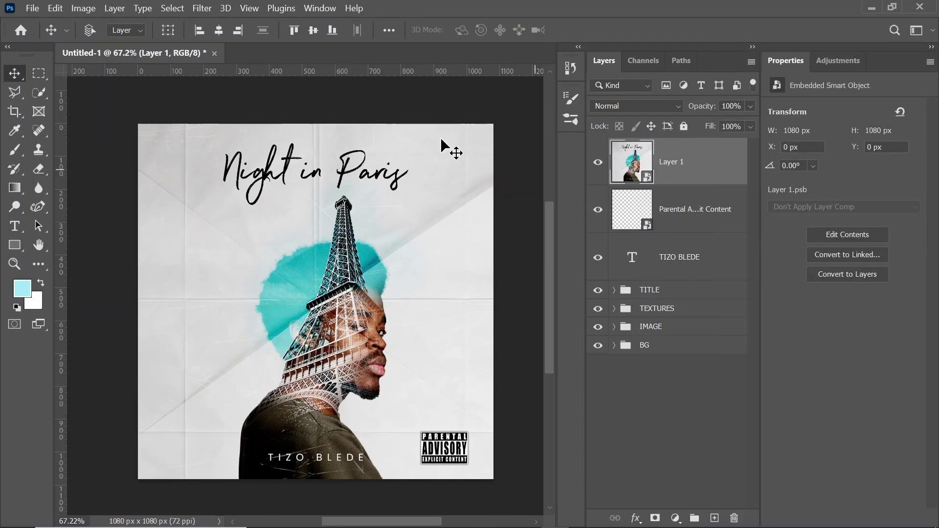
# Apply the Camera Raw Filter to Layer 1 with Exposure -0.25, Highlights +30, Contrast +38 and Shadows -13.
pyautogui.click(202, 9)
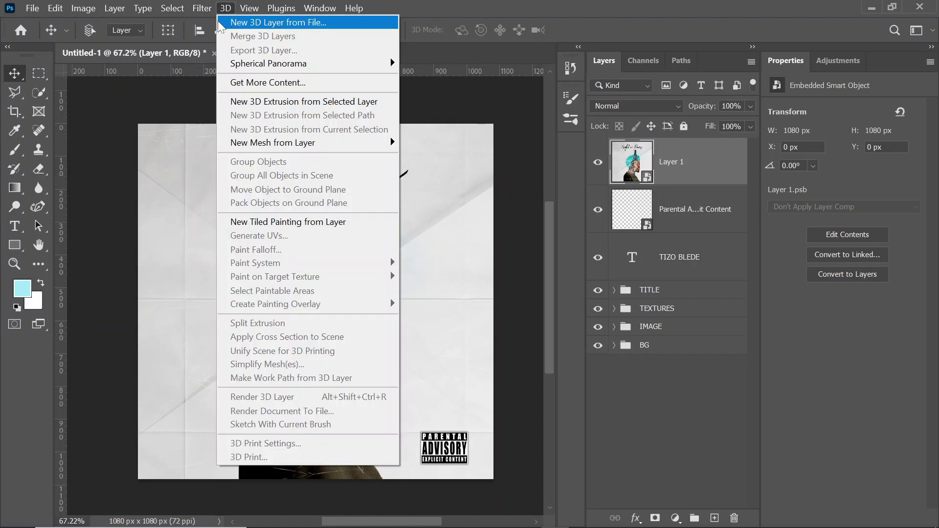
pyautogui.click(213, 26)
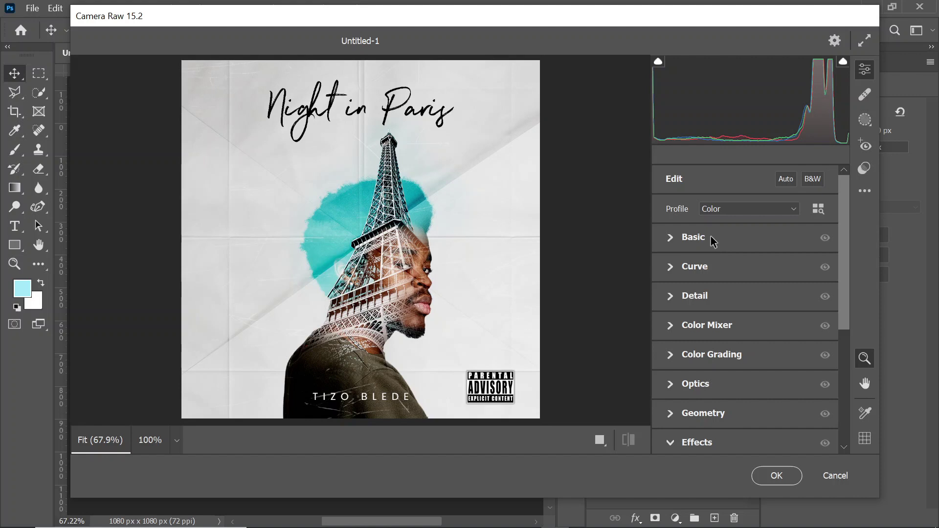
pyautogui.click(693, 237)
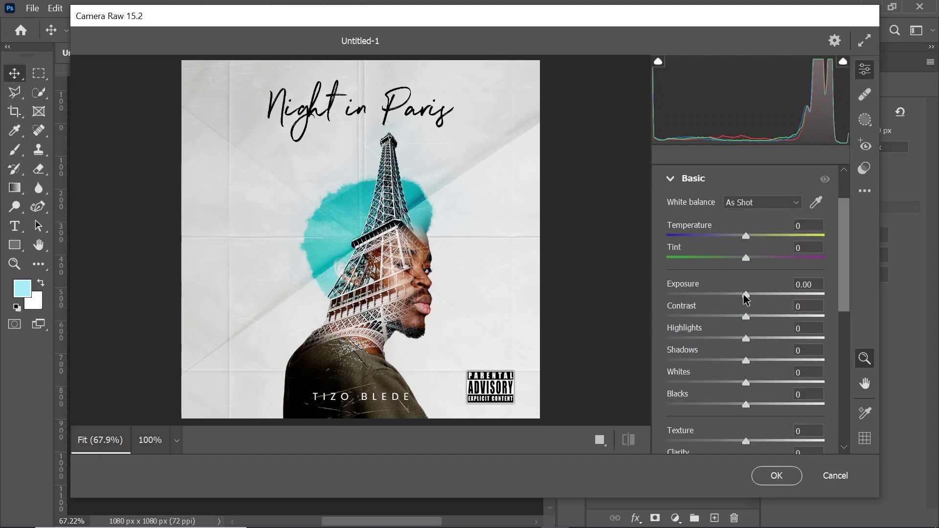
pyautogui.moveTo(743, 295); pyautogui.dragTo(741, 295)
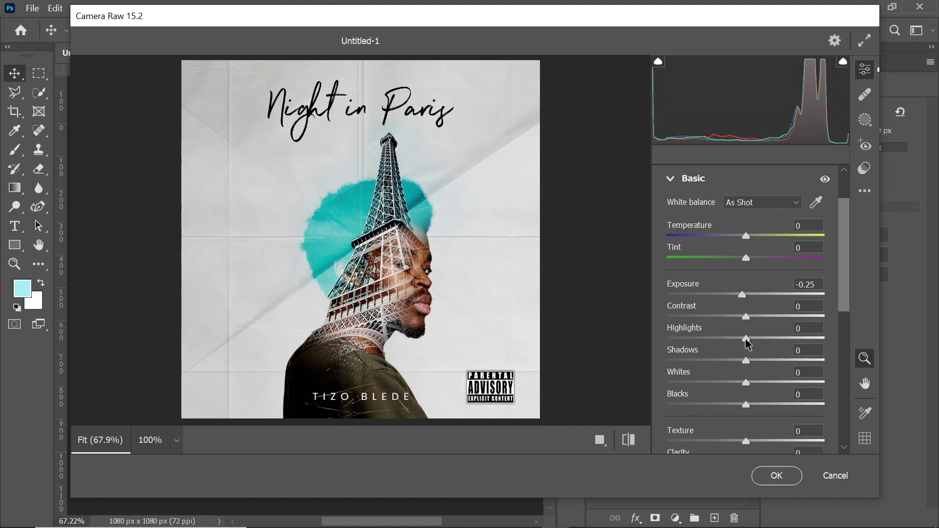
pyautogui.moveTo(746, 339); pyautogui.dragTo(770, 340)
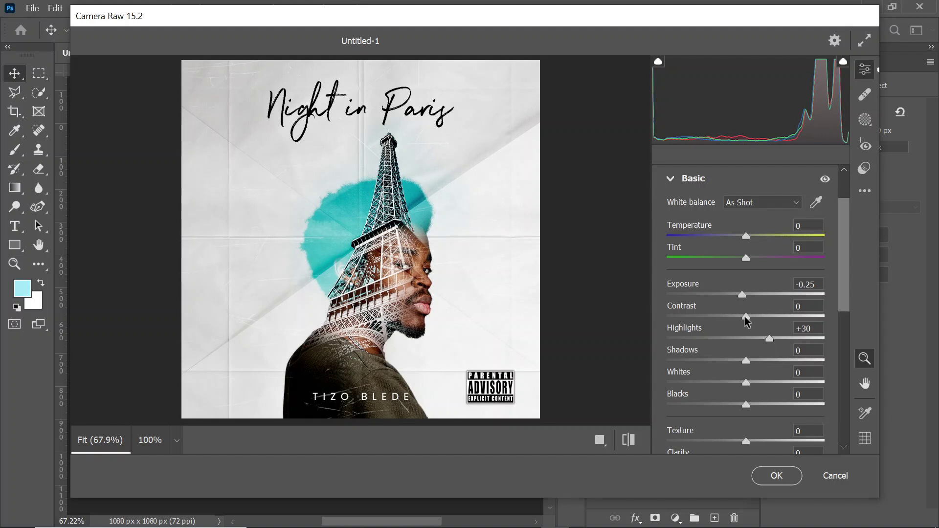
pyautogui.moveTo(745, 318); pyautogui.dragTo(778, 320)
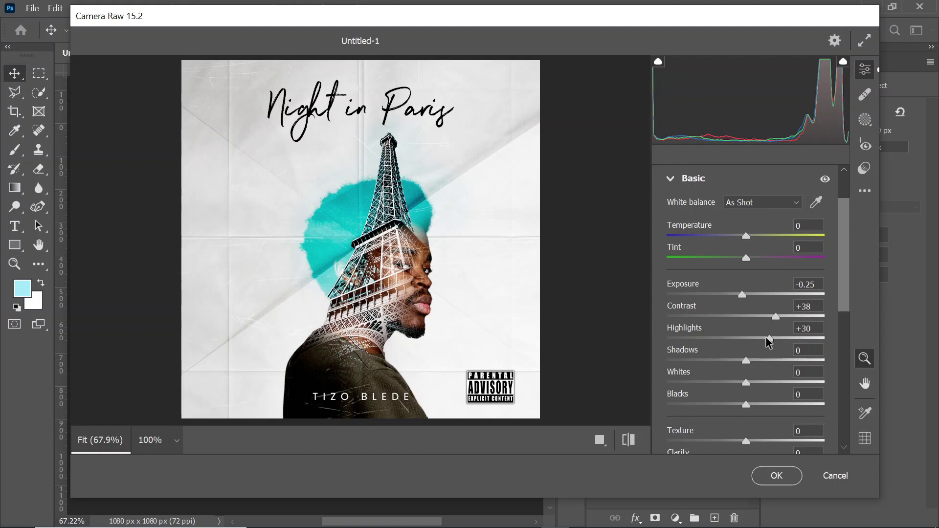
pyautogui.moveTo(744, 368); pyautogui.dragTo(735, 367)
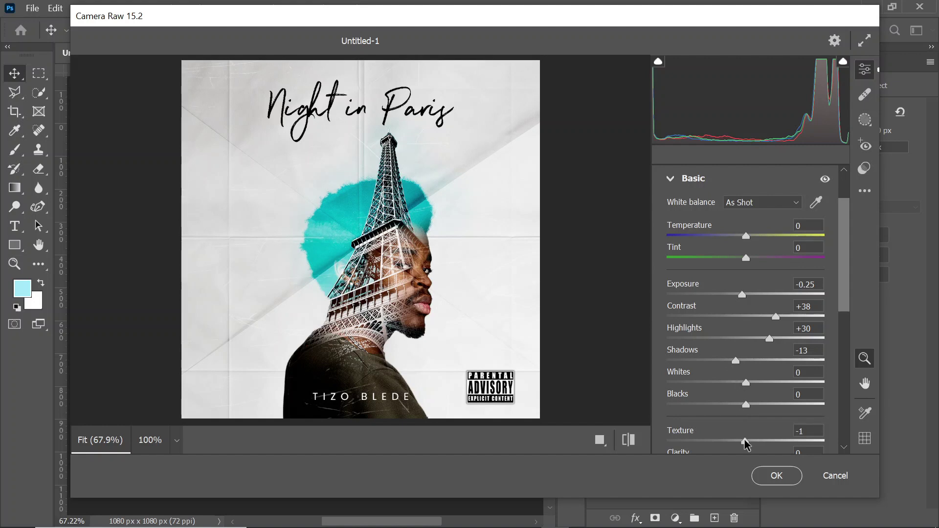
# Set the Camera Raw Texture to +72, Clarity to +4 and Dehaze to +30.
pyautogui.moveTo(746, 442); pyautogui.dragTo(801, 442)
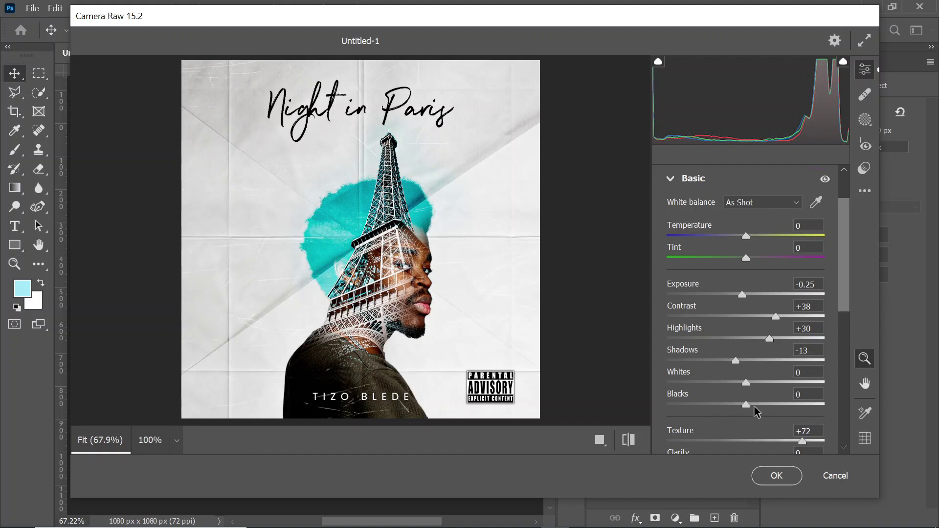
pyautogui.scroll(-5, 757, 409)
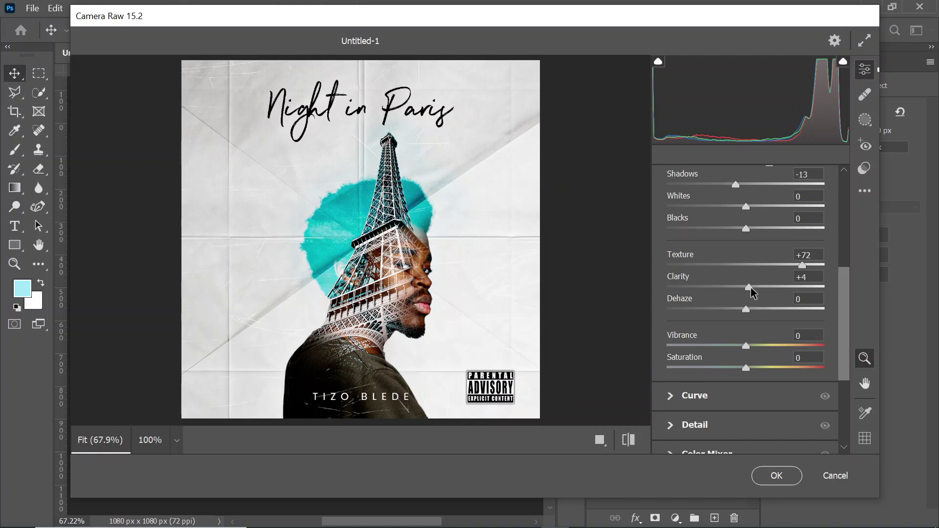
pyautogui.moveTo(747, 310); pyautogui.dragTo(771, 315)
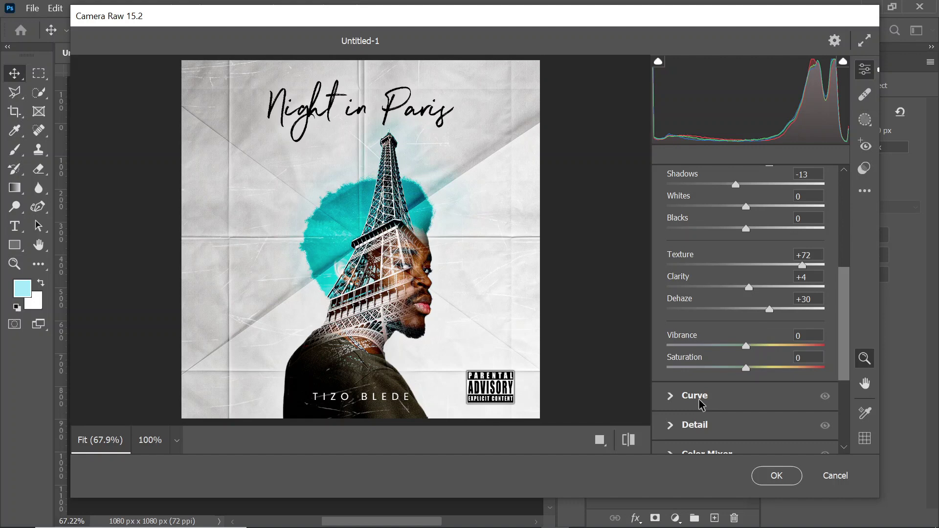
# Set the Camera Raw Detail Sharpening to 150 and Noise Reduction to 100.
pyautogui.scroll(-3, 702, 404)
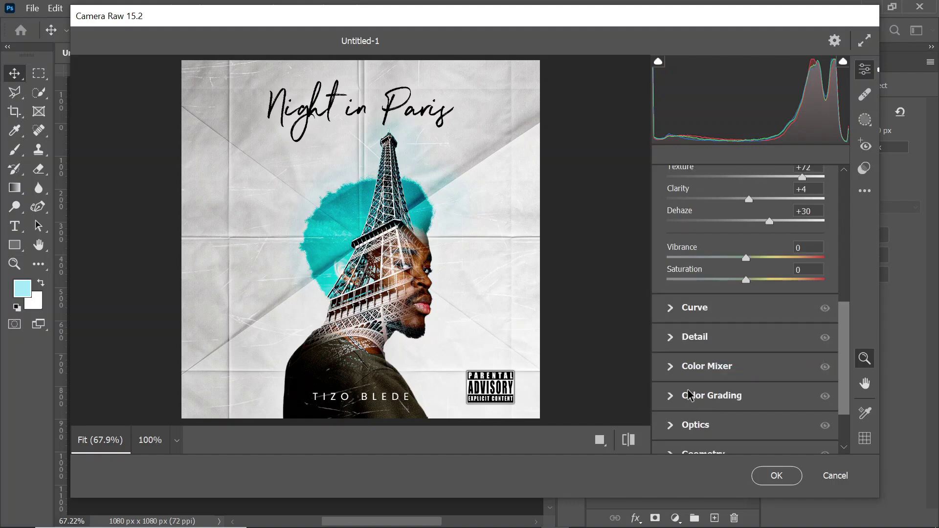
pyautogui.click(691, 337)
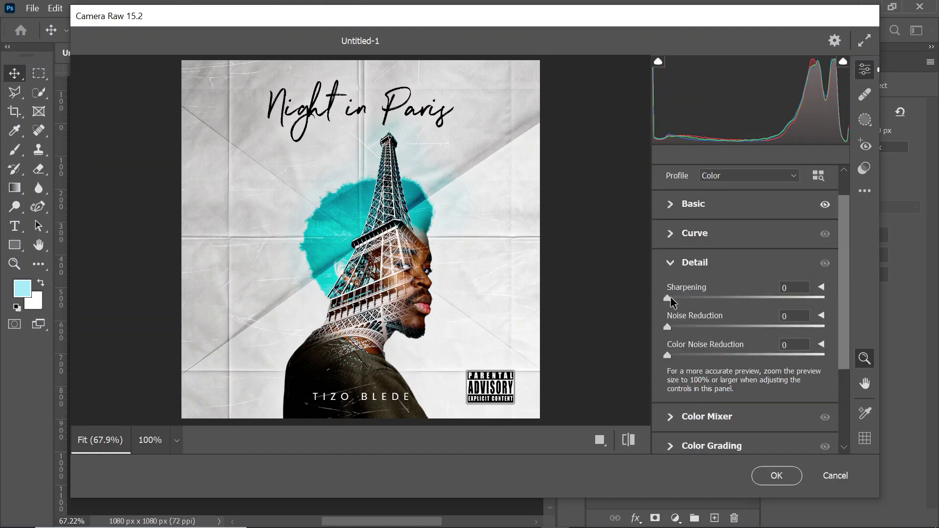
pyautogui.moveTo(669, 300); pyautogui.dragTo(857, 308)
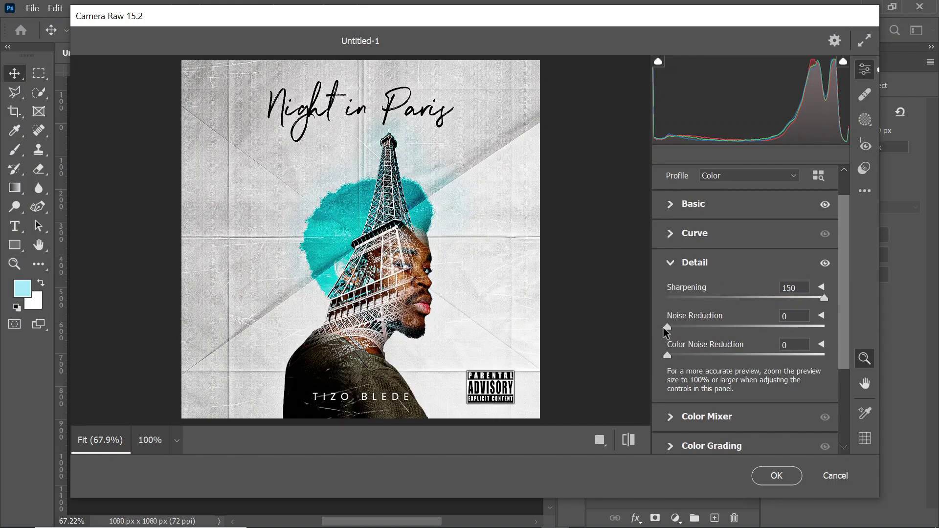
pyautogui.moveTo(667, 328); pyautogui.dragTo(865, 341)
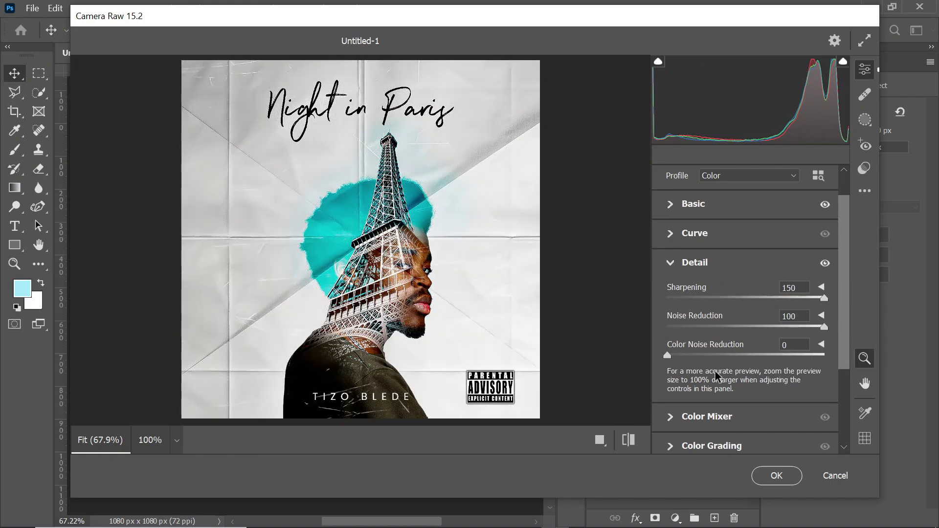
# Add Grain of 26 and Vignetting of -26 in the Camera Raw effects and apply the filter.
pyautogui.scroll(-3, 707, 386)
pyautogui.click(704, 448)
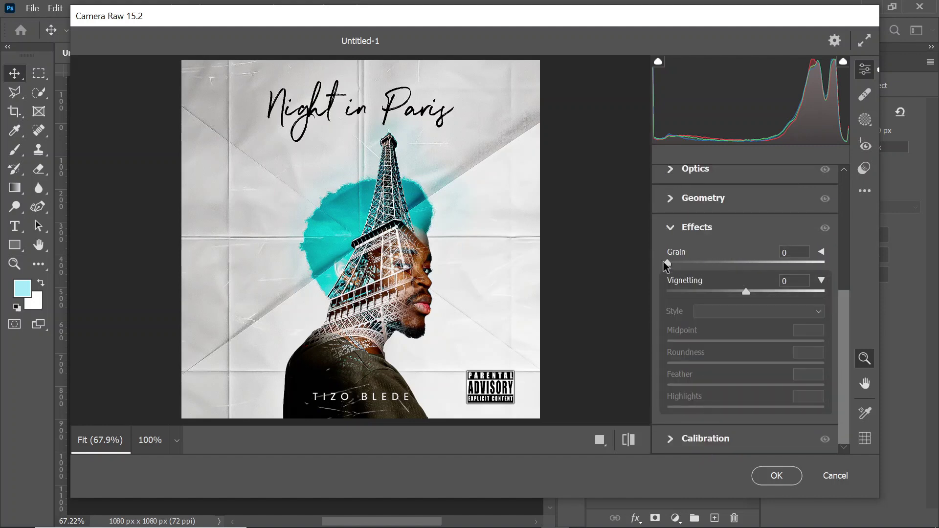
pyautogui.moveTo(669, 264); pyautogui.dragTo(706, 264)
pyautogui.moveTo(746, 292); pyautogui.dragTo(726, 290)
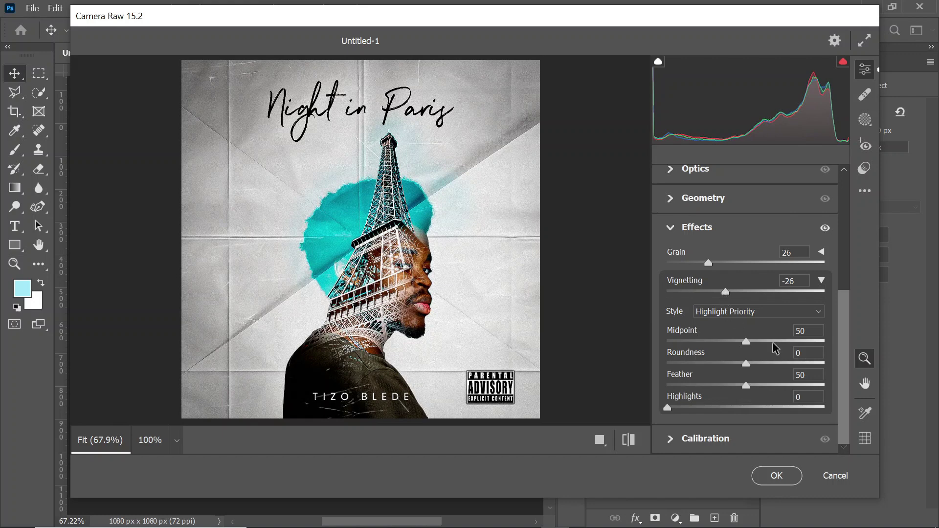
pyautogui.click(777, 476)
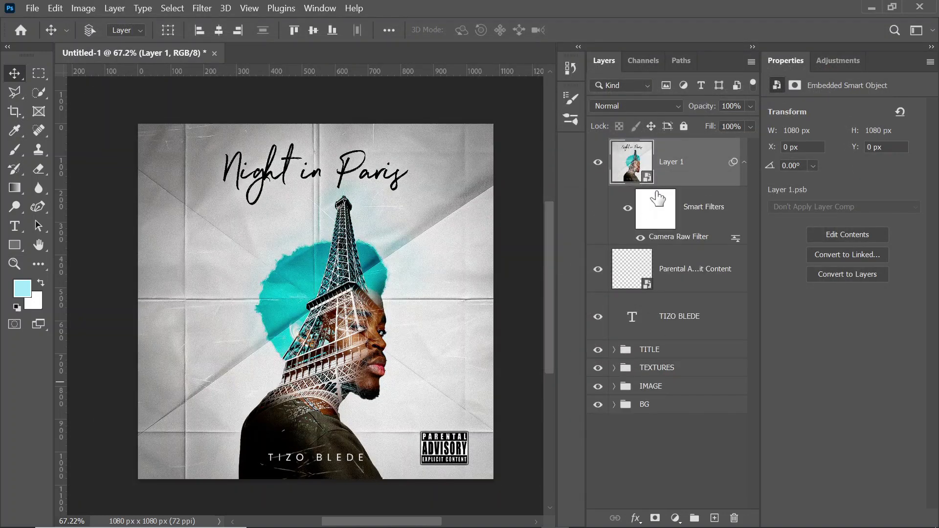
# Collapse Layer 1's smart filters and toggle the layer's visibility to compare the artwork before and after the Camera Raw grading.
pyautogui.click(744, 163)
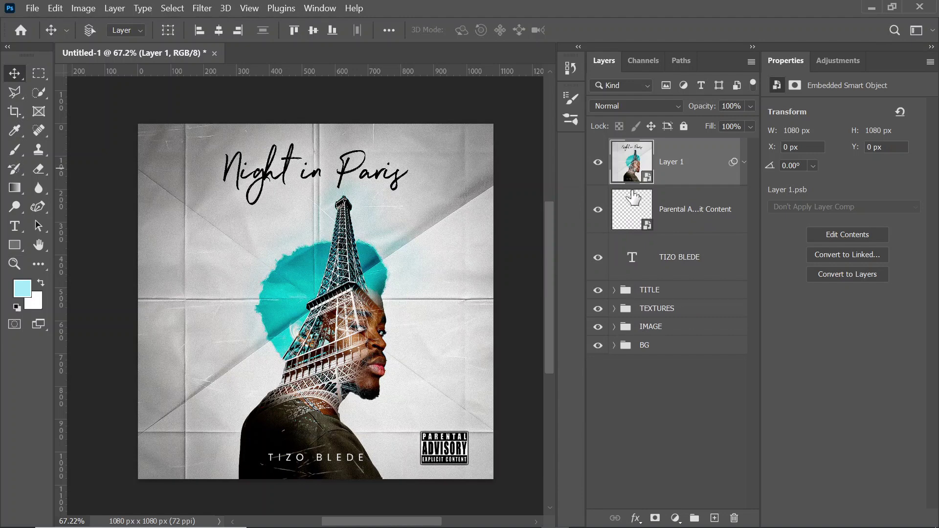
pyautogui.click(596, 162)
pyautogui.click(596, 163)
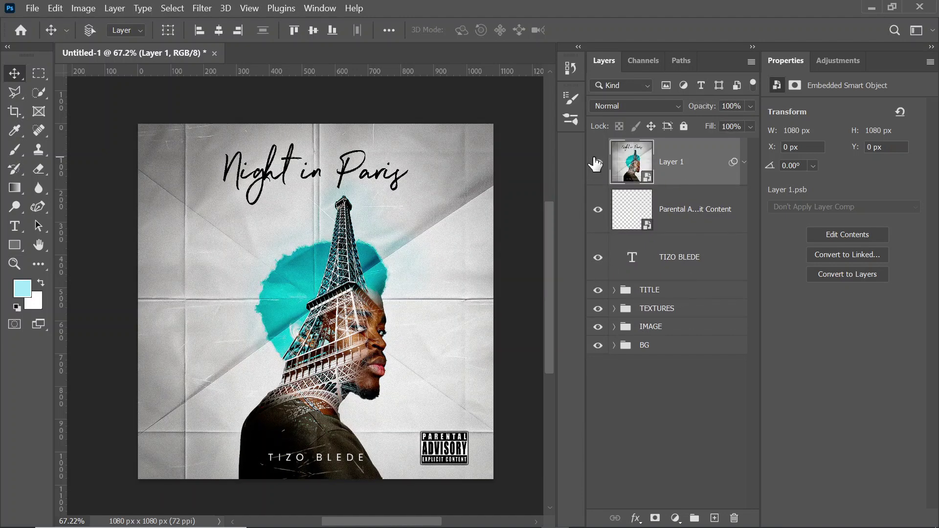
pyautogui.click(596, 163)
pyautogui.click(596, 163)
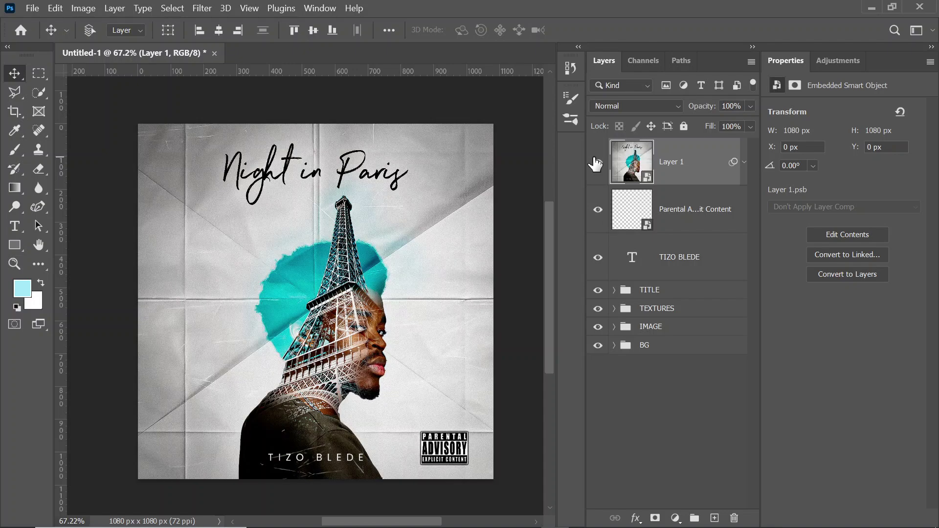